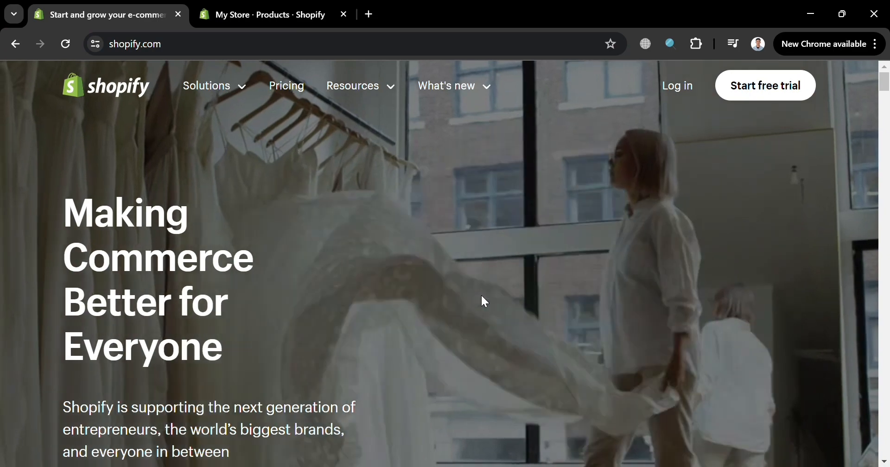
Look through the Shopify homepage, from the merchant statistics and sales channels to the help resources.
scroll(482, 297, down, 8)
scroll(482, 301, down, 8)
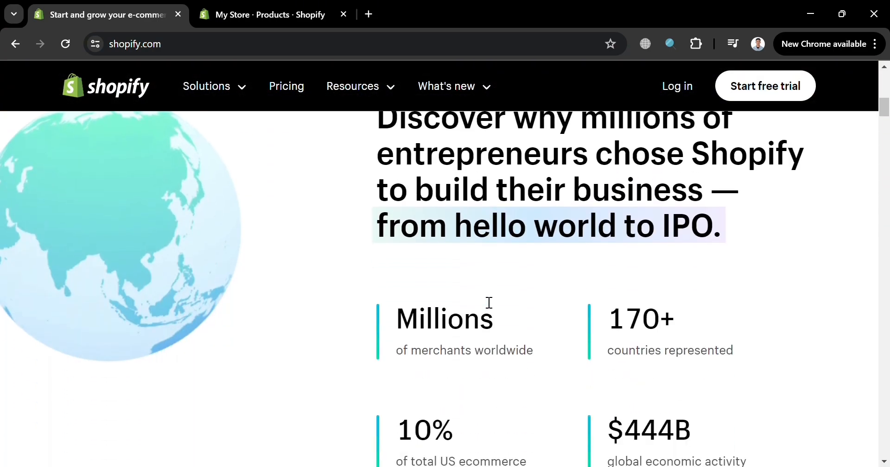
scroll(486, 301, down, 10)
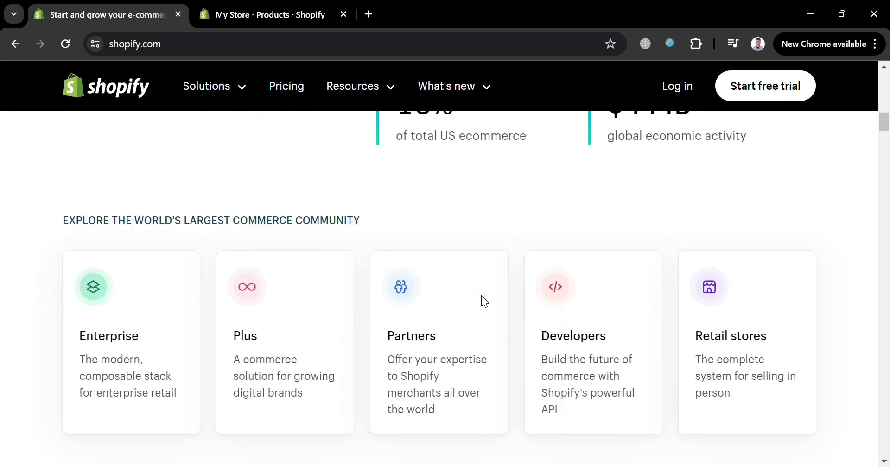
scroll(481, 296, down, 9)
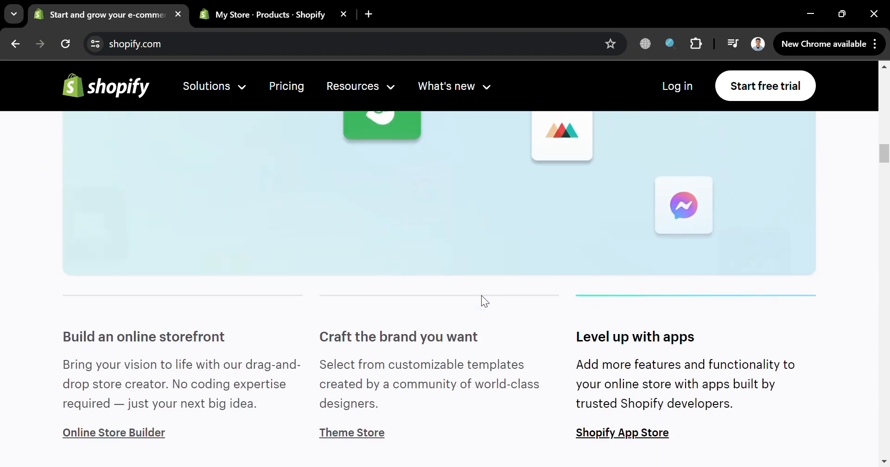
scroll(484, 302, down, 10)
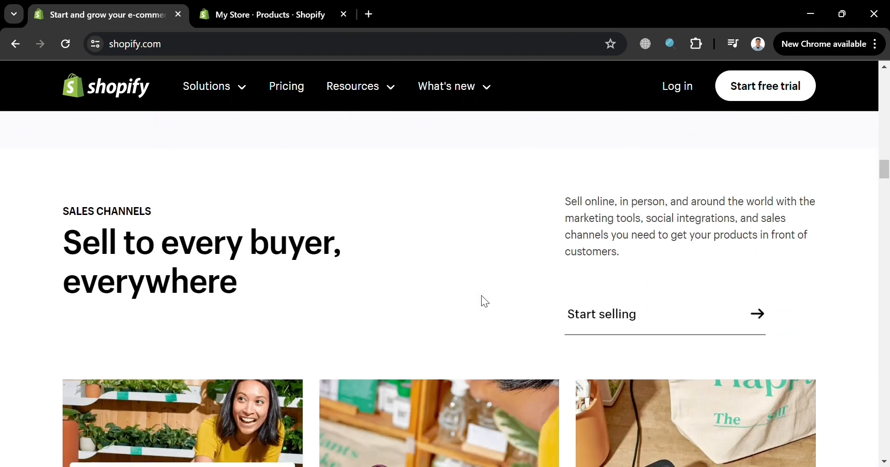
scroll(481, 302, down, 14)
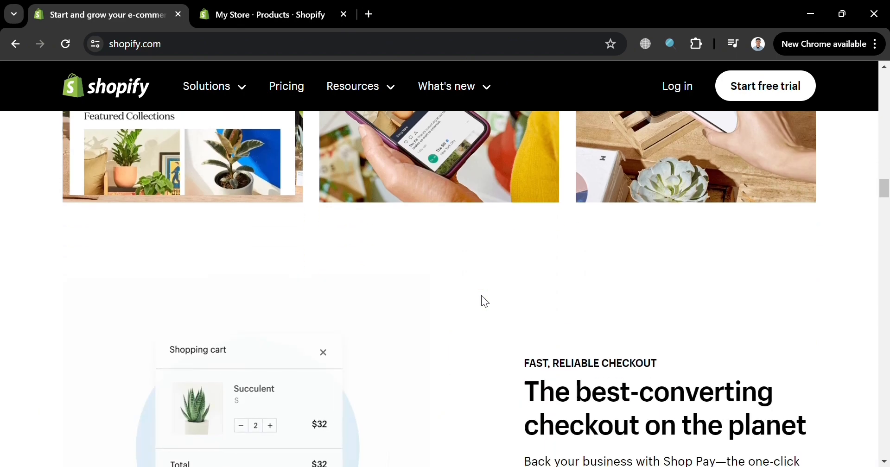
scroll(482, 297, down, 15)
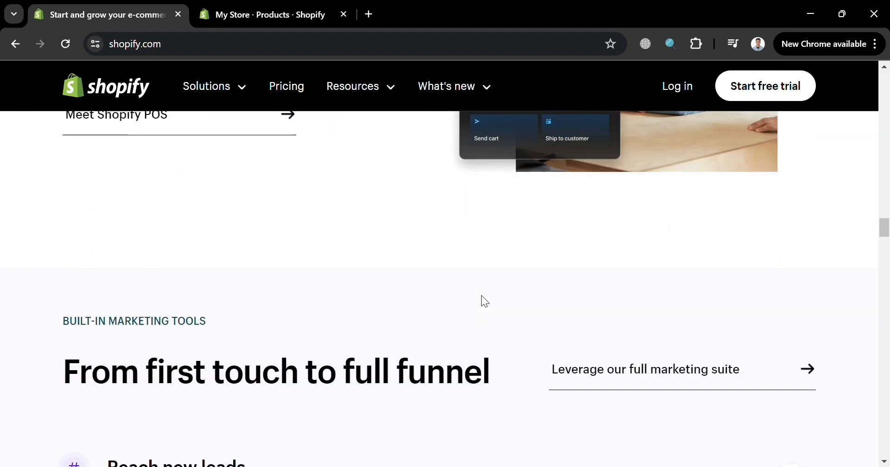
scroll(486, 303, down, 15)
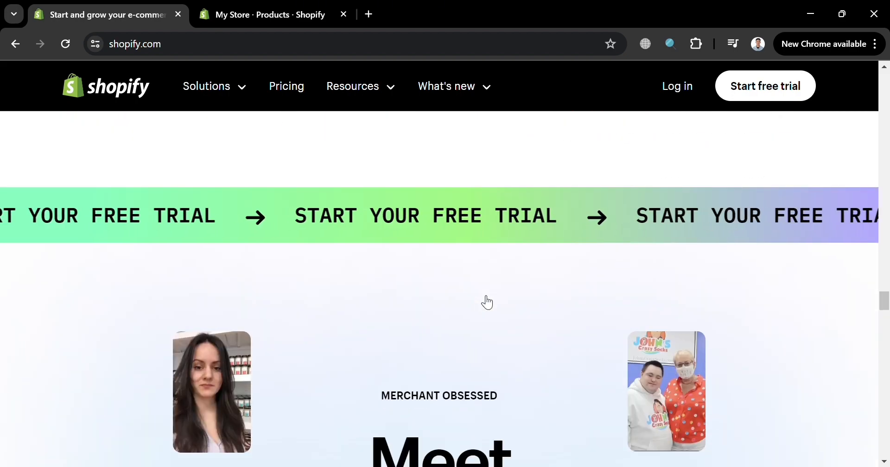
scroll(481, 301, down, 5)
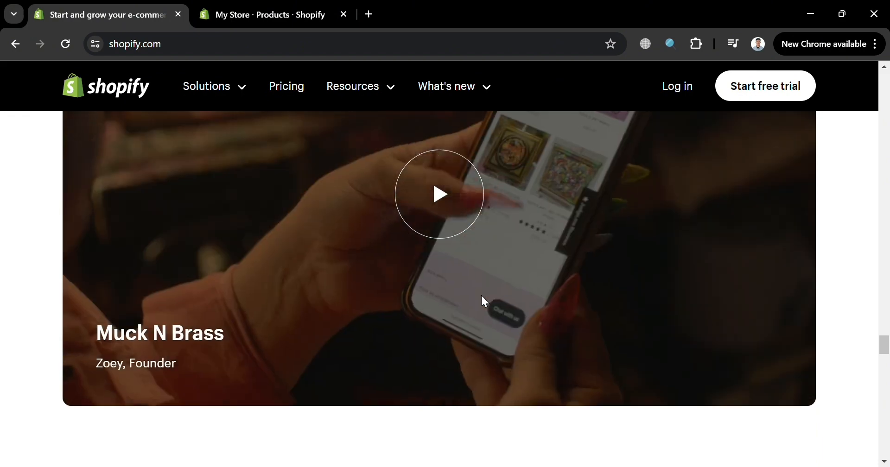
scroll(481, 301, down, 6)
scroll(481, 296, down, 20)
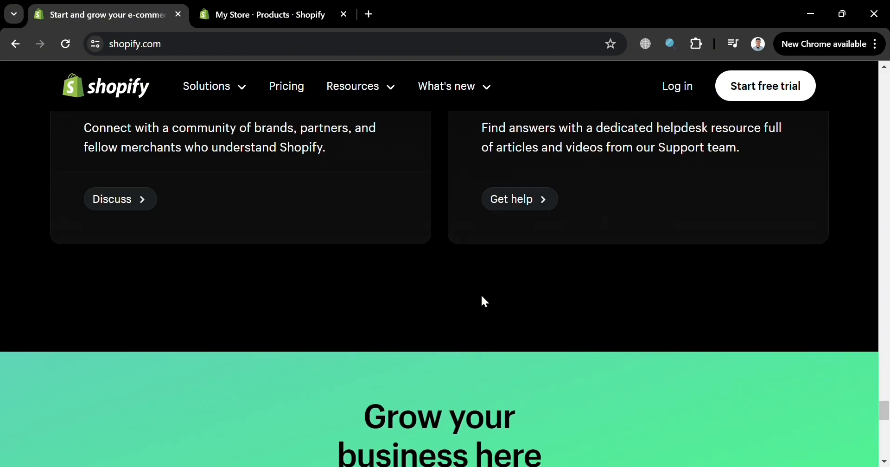
scroll(482, 296, up, 8)
scroll(488, 303, up, 9)
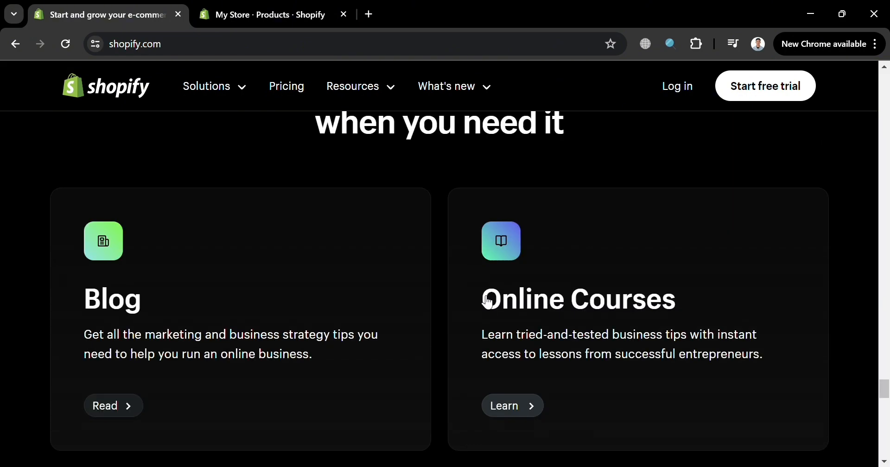
scroll(487, 302, up, 15)
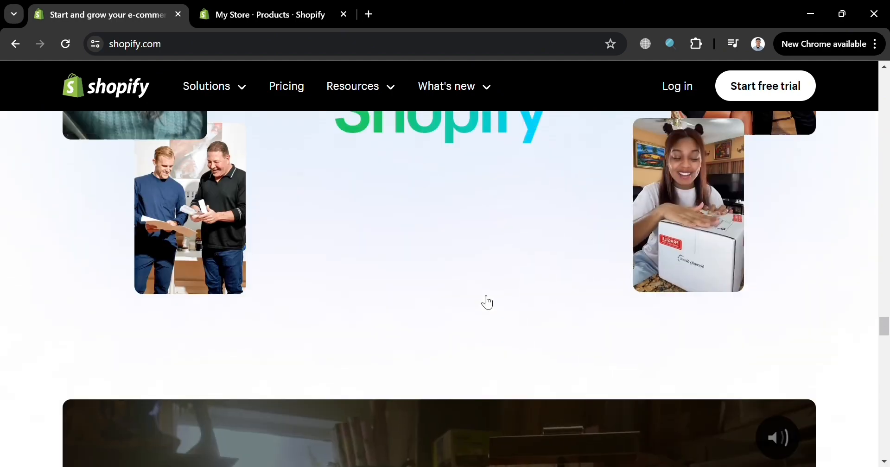
scroll(487, 303, up, 15)
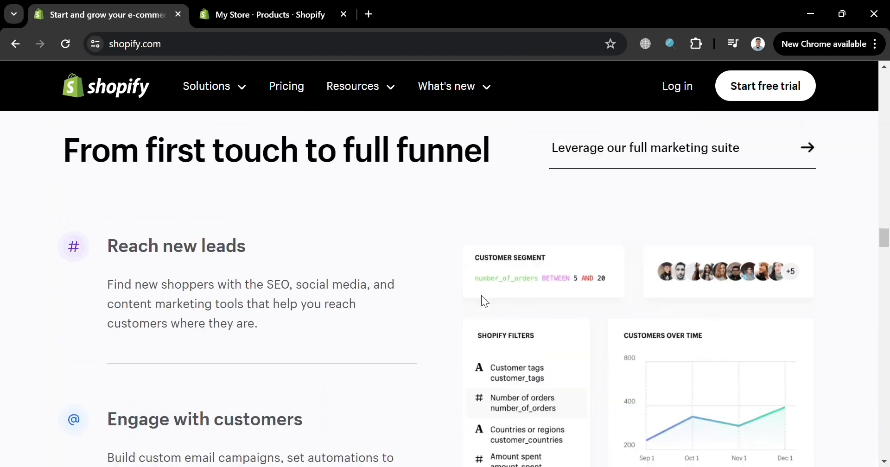
scroll(482, 297, up, 15)
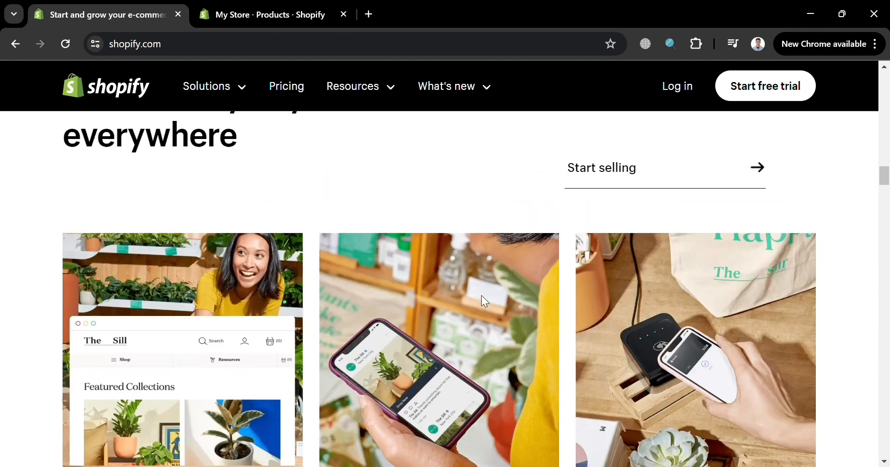
scroll(485, 302, up, 15)
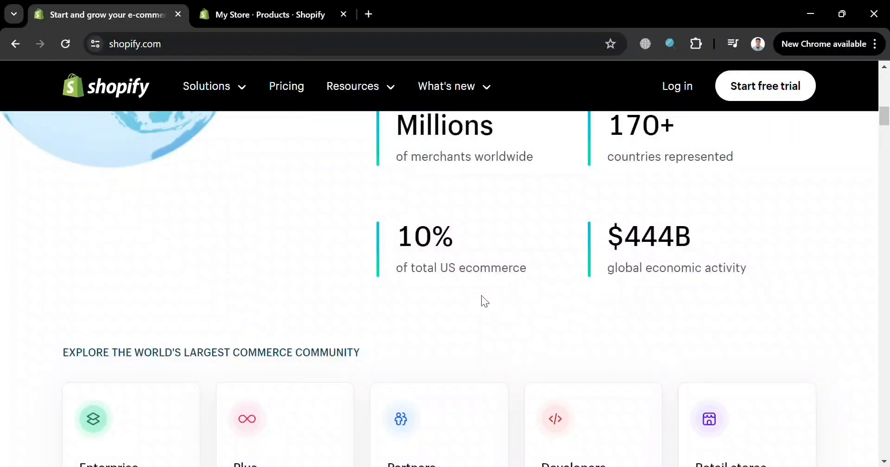
scroll(481, 302, up, 5)
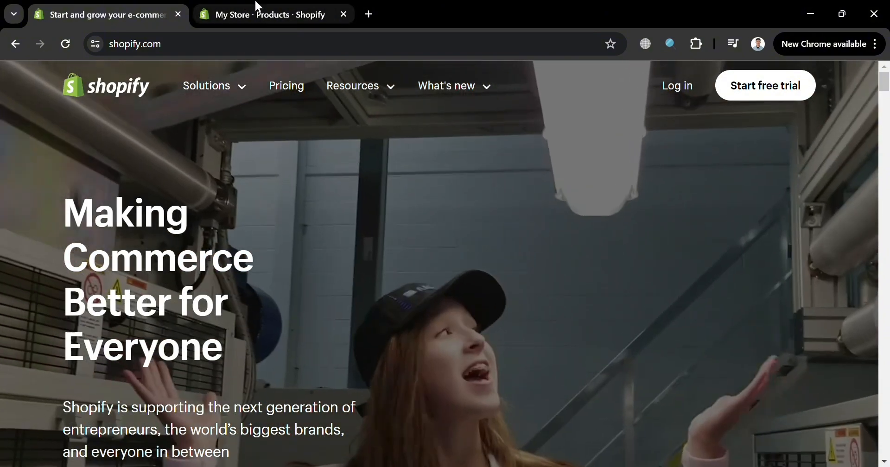
Switch to the store admin, go to its Home page and collapse the trial notice.
click(257, 6)
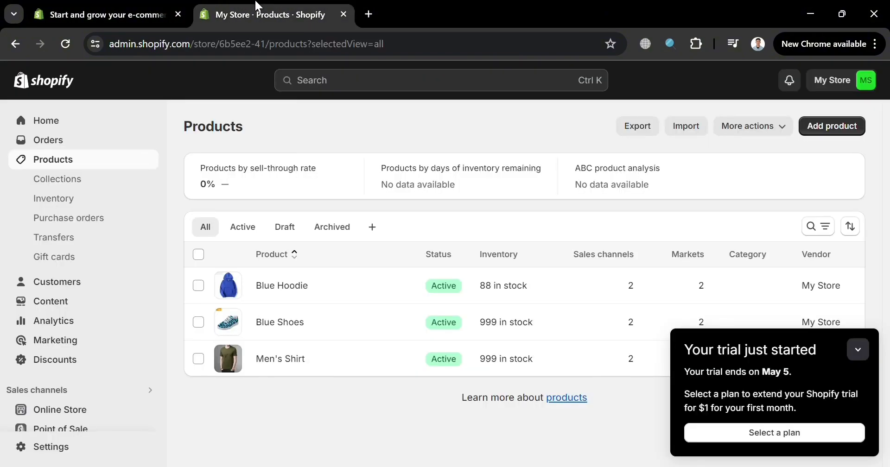
click(56, 122)
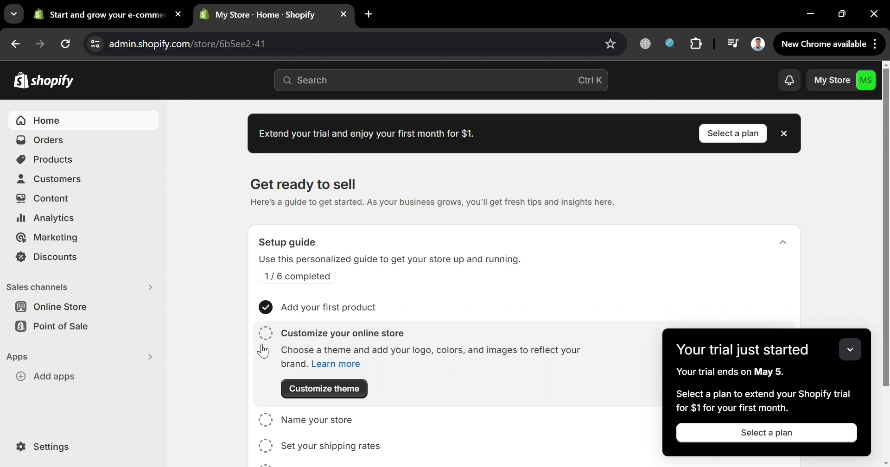
click(855, 356)
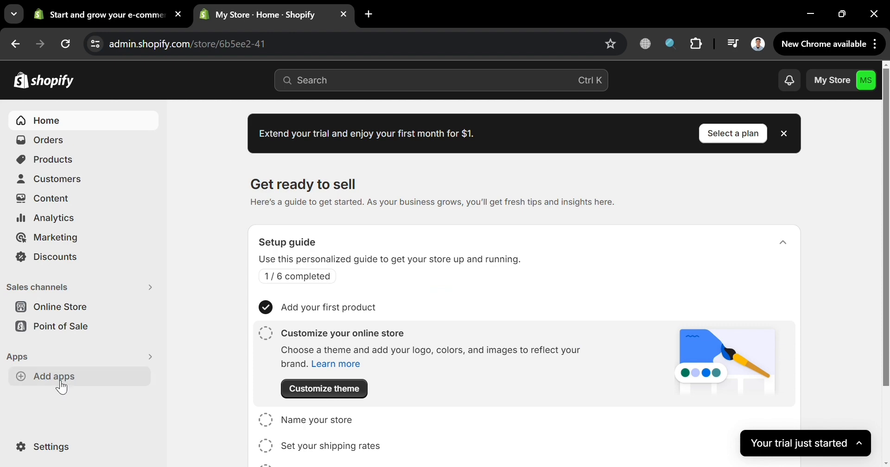
Open the Shopify App Store from the store's suggested apps for adding.
click(97, 386)
scroll(635, 374, down, 3)
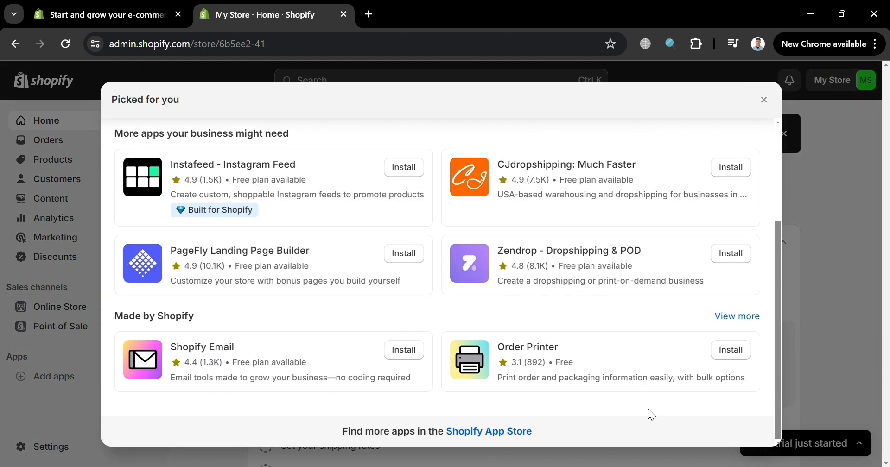
click(485, 433)
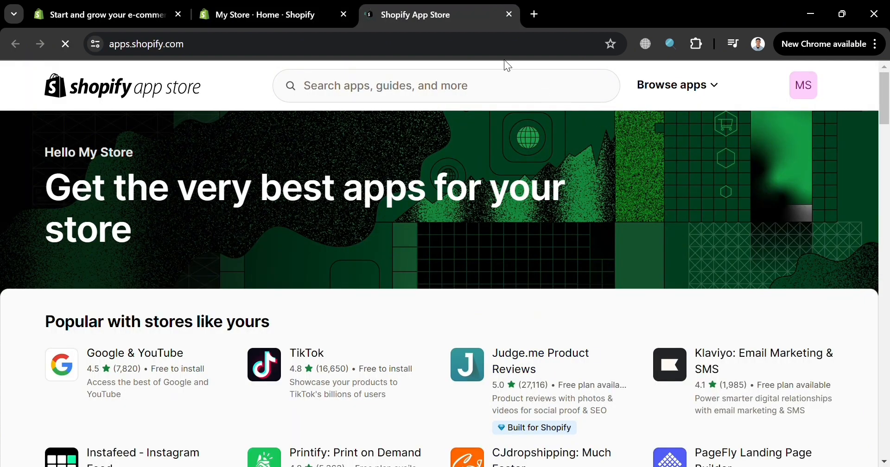
Search the Shopify App Store for "free gifts".
scroll(471, 357, down, 3)
scroll(582, 313, up, 3)
click(505, 81)
text(free)
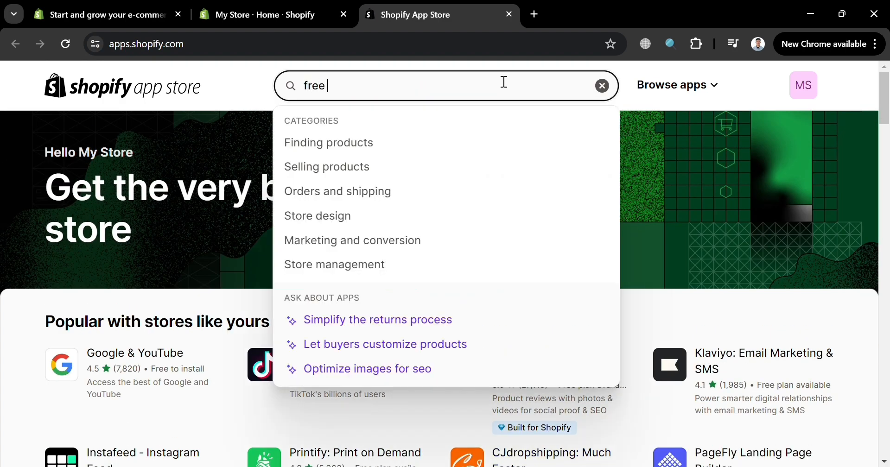
text( gifts)
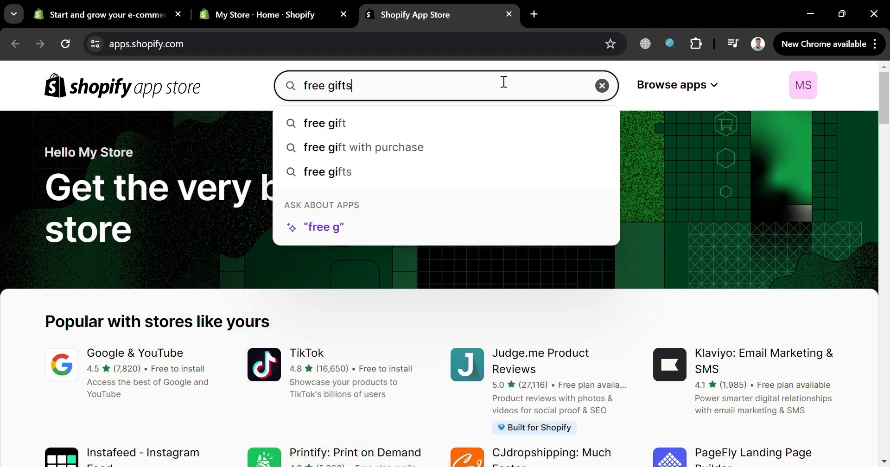
key(Return)
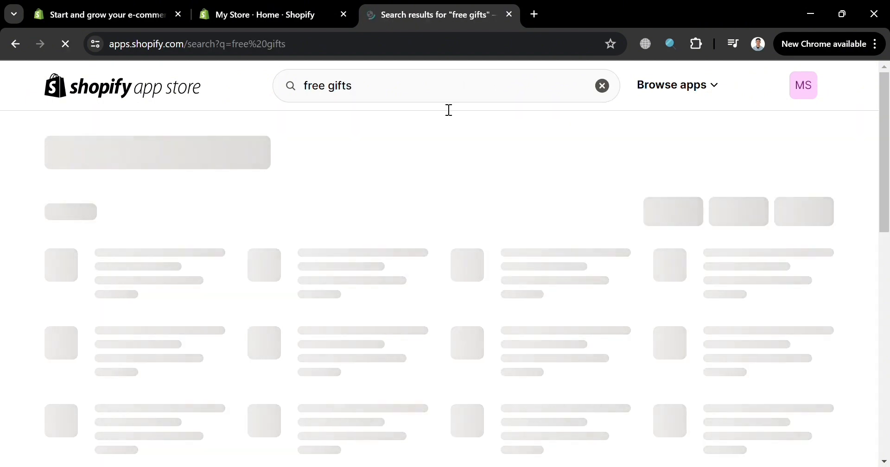
Browse the free gift search results and open the listing for "Gift Box | Free Gift Selection".
scroll(369, 232, down, 5)
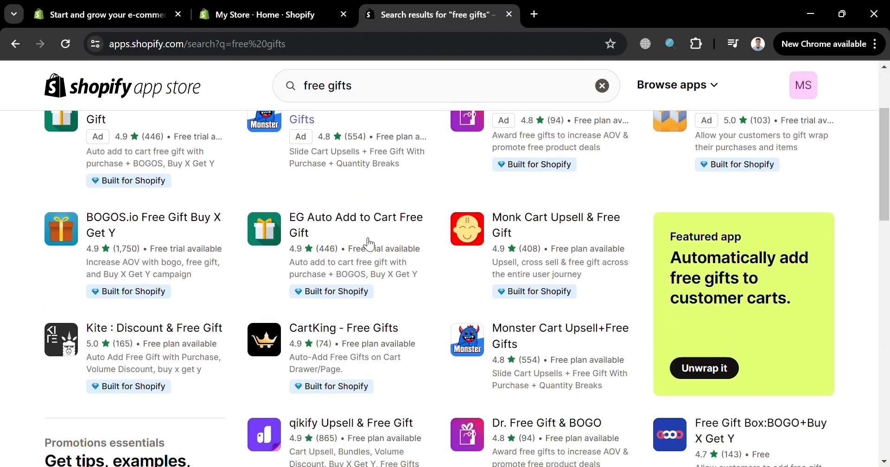
scroll(369, 244, down, 5)
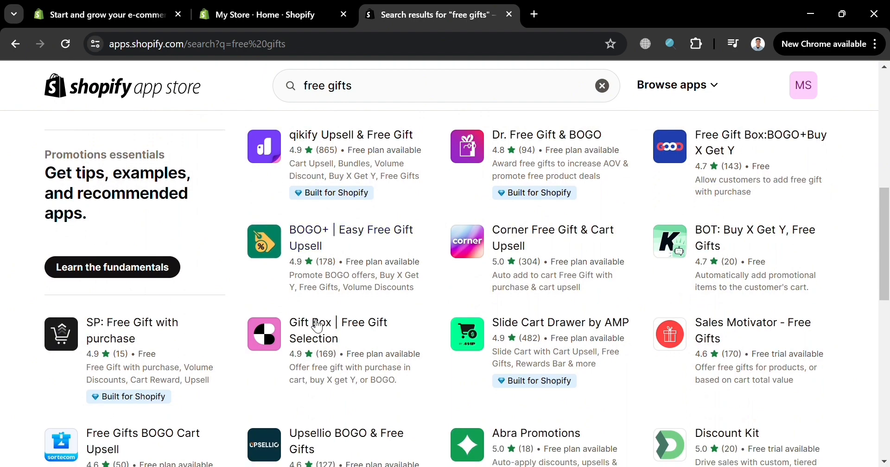
scroll(657, 328, down, 6)
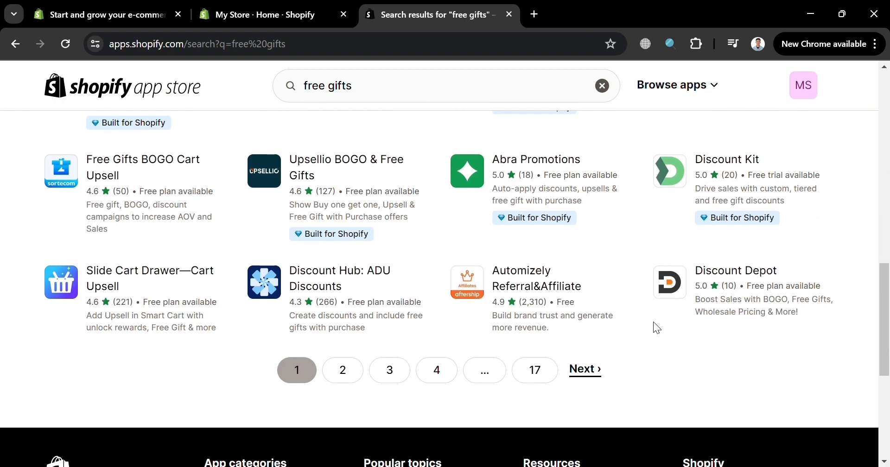
scroll(659, 329, up, 4)
scroll(659, 329, up, 2)
click(323, 331)
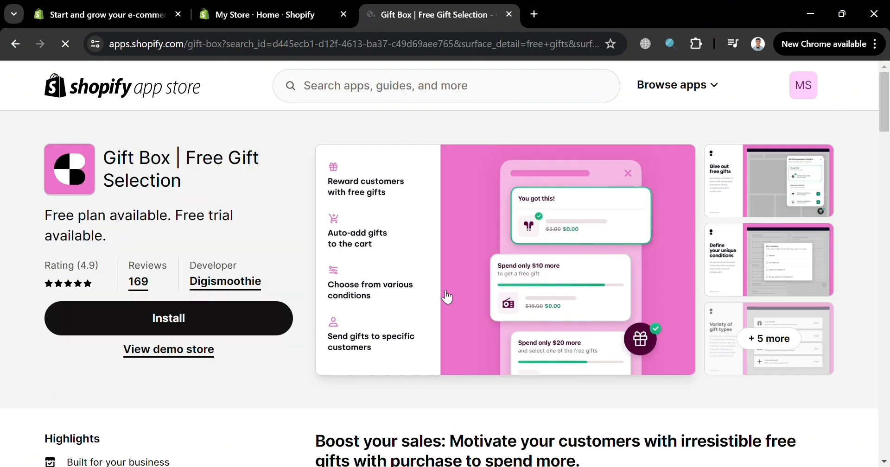
Examine the Gift Box listing's feature description, pricing plans and merchant reviews.
scroll(452, 295, down, 5)
scroll(452, 294, up, 5)
scroll(584, 267, down, 1)
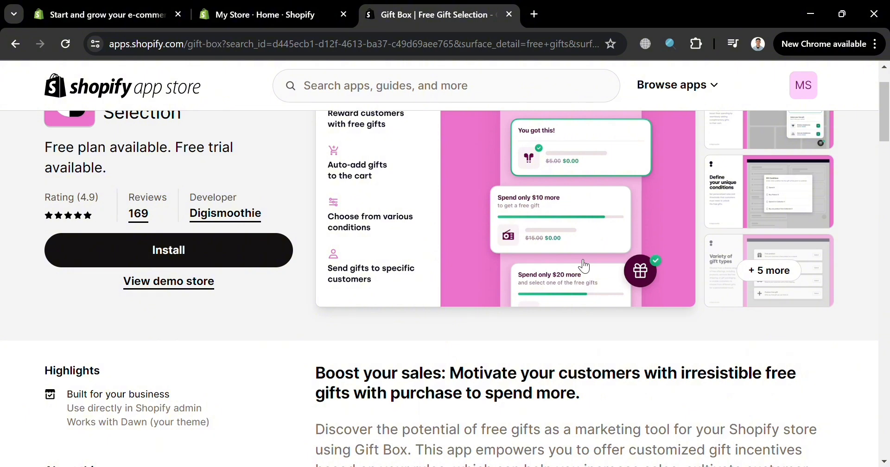
scroll(584, 266, down, 7)
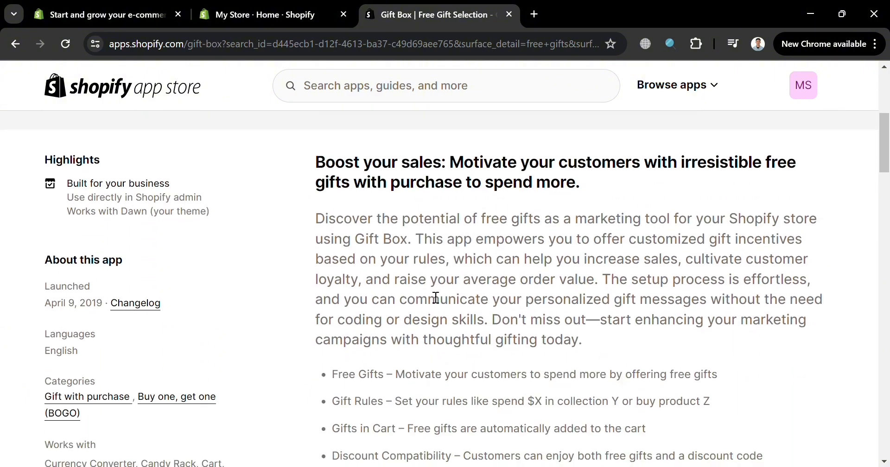
scroll(436, 298, down, 6)
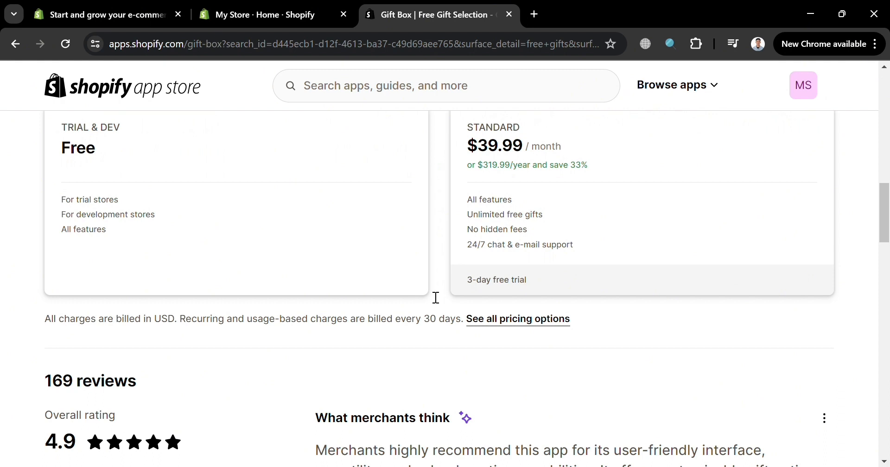
scroll(436, 298, up, 3)
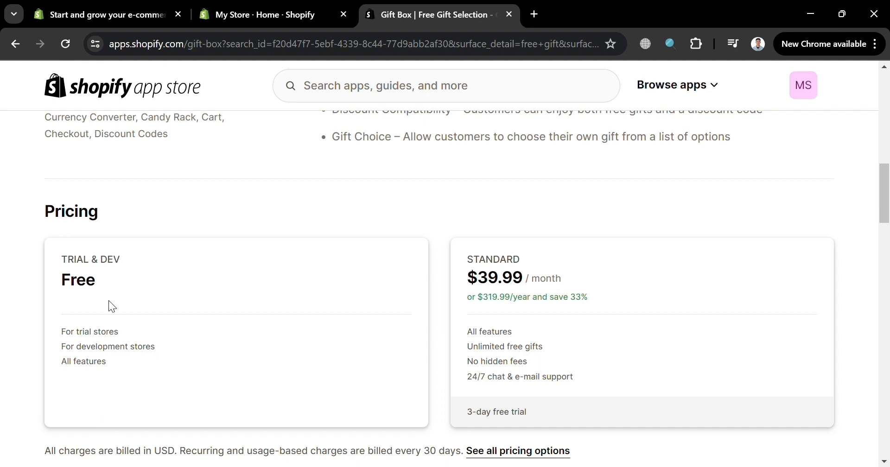
scroll(583, 322, down, 8)
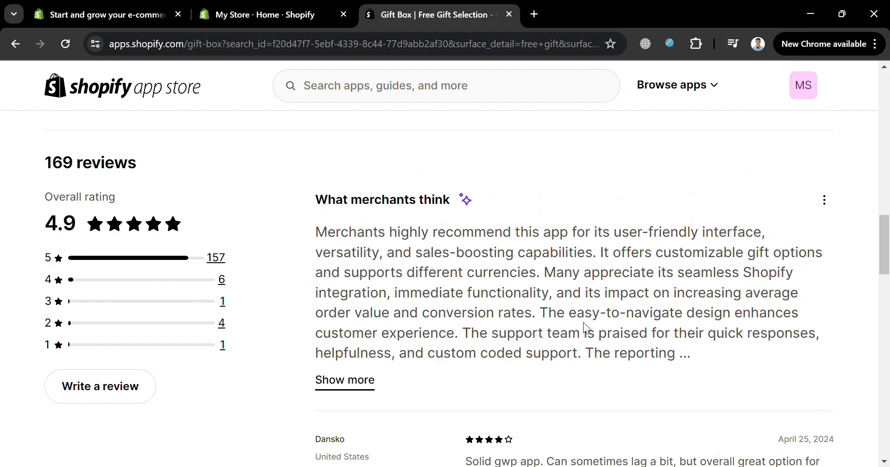
scroll(583, 322, up, 15)
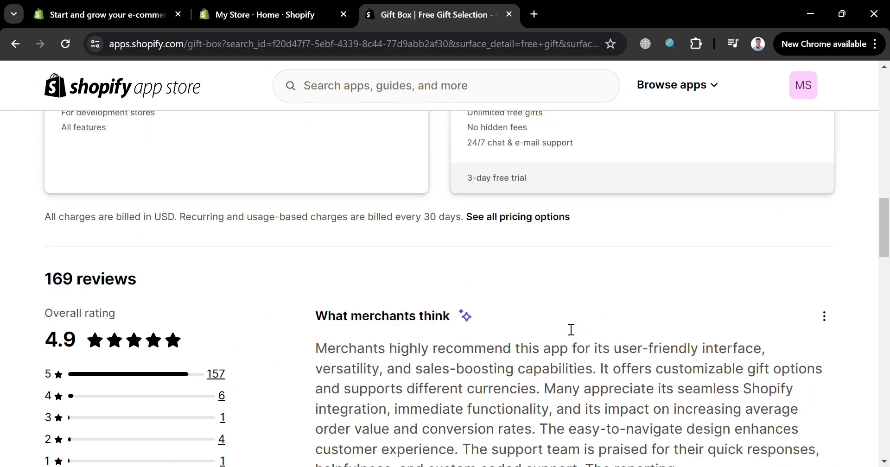
scroll(572, 330, up, 8)
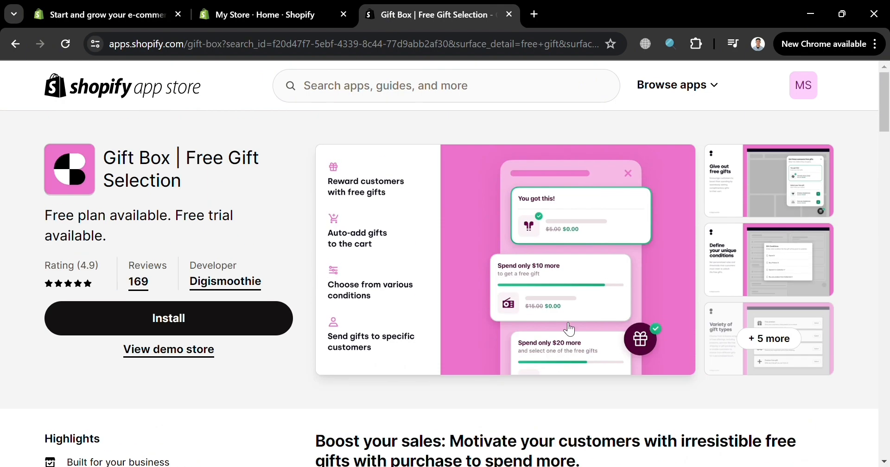
scroll(514, 366, down, 15)
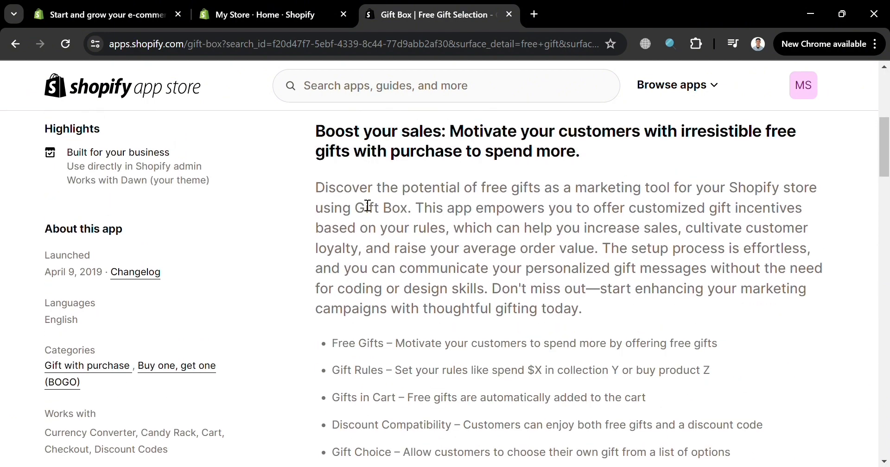
Install the Gift Box app from its listing and approve its access to the store.
scroll(649, 310, up, 12)
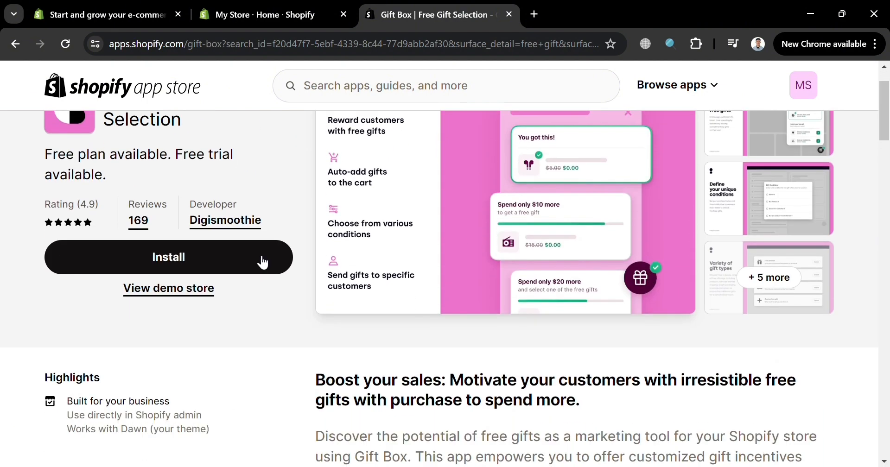
click(262, 262)
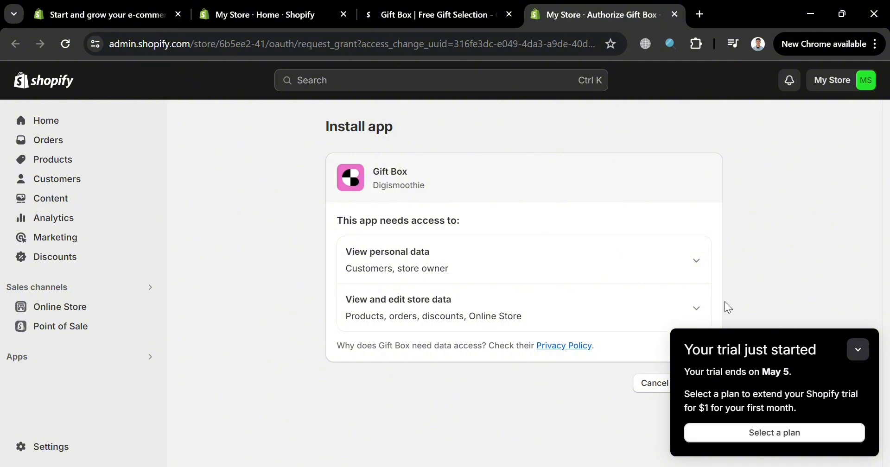
click(858, 350)
click(714, 382)
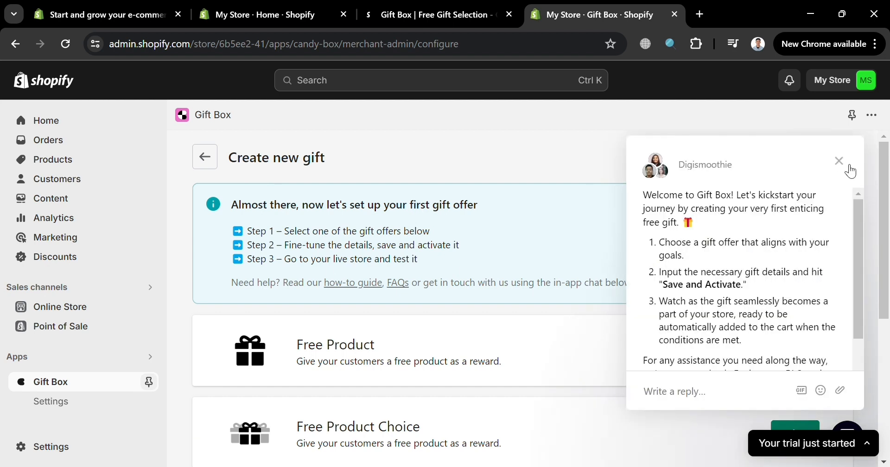
Dismiss the welcome chat, review the available gift offer types and choose Free Product for the new gift.
click(842, 163)
scroll(540, 257, down, 5)
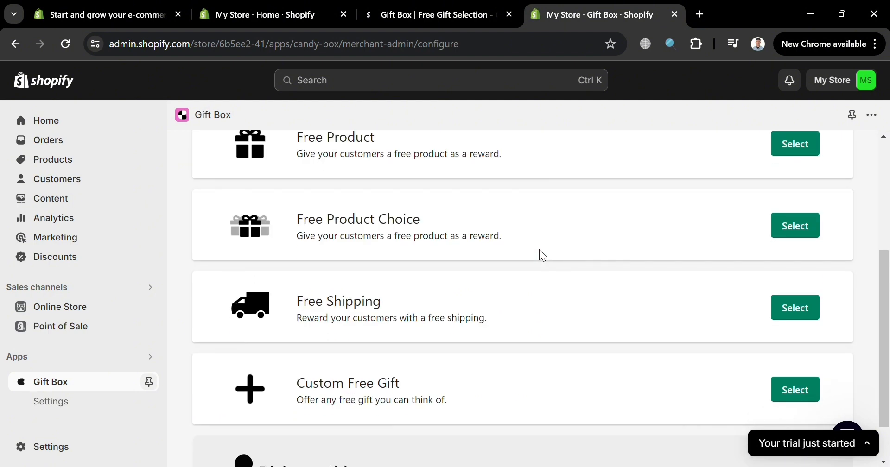
scroll(376, 283, down, 2)
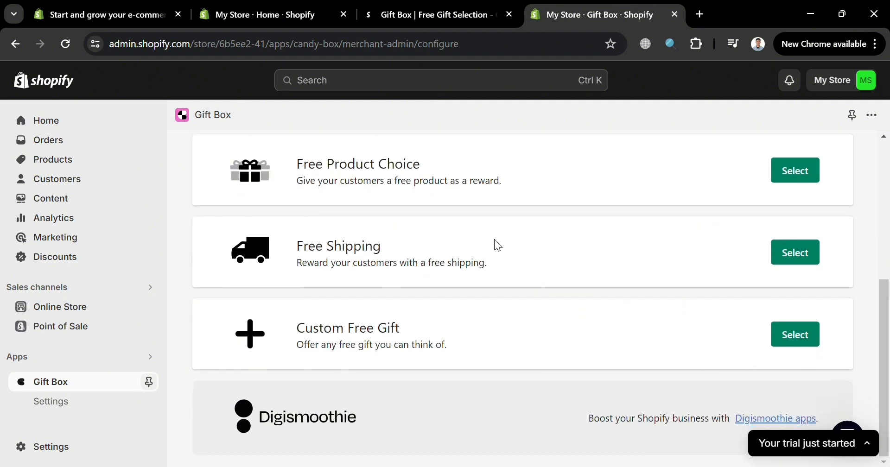
scroll(645, 411, up, 3)
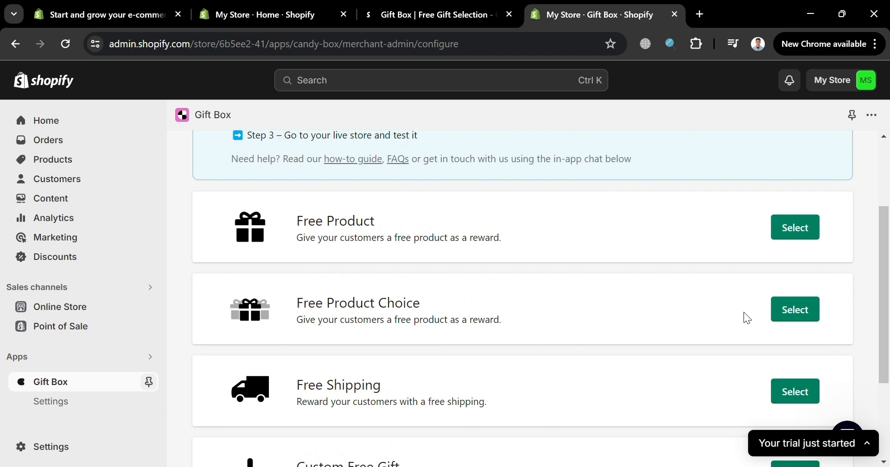
scroll(743, 317, up, 3)
scroll(742, 320, down, 3)
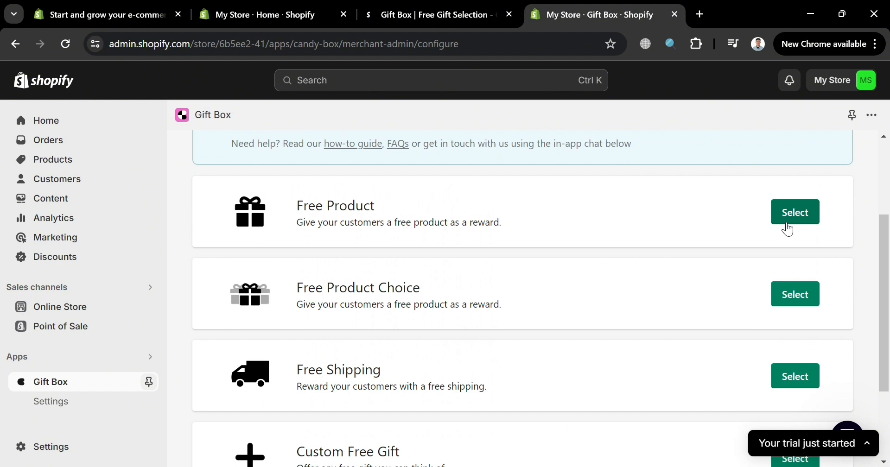
click(787, 222)
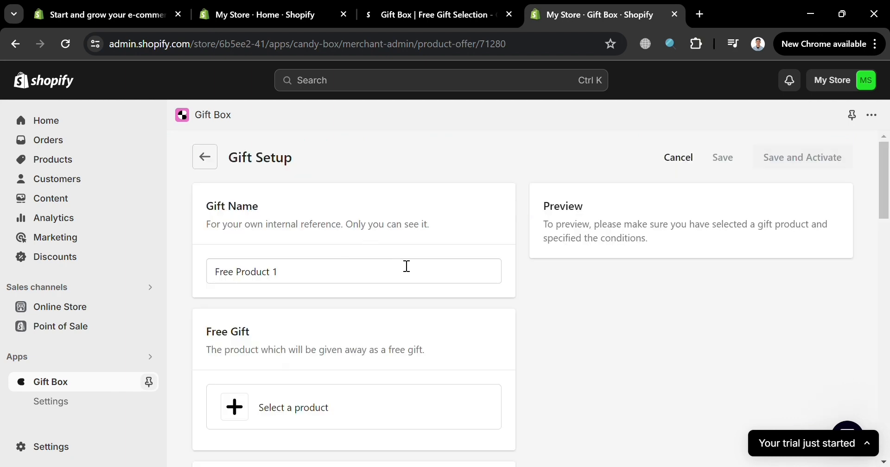
Rename the gift as "Limited Free Gift".
triple_click(409, 282)
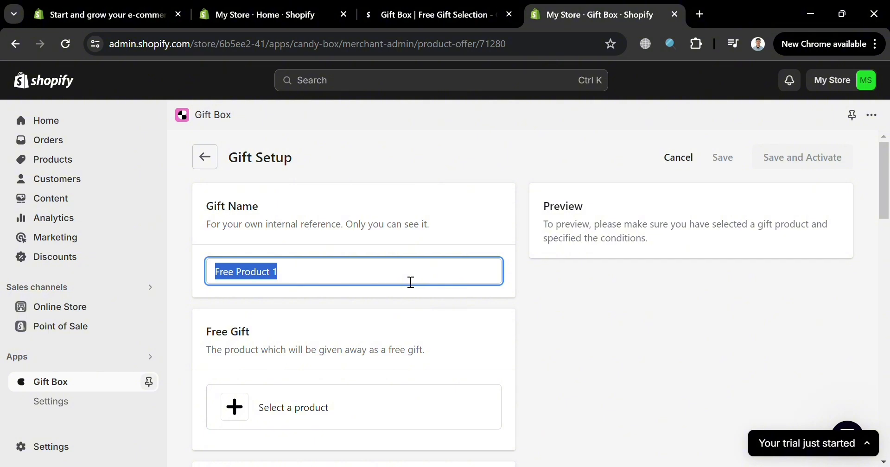
text(Free G)
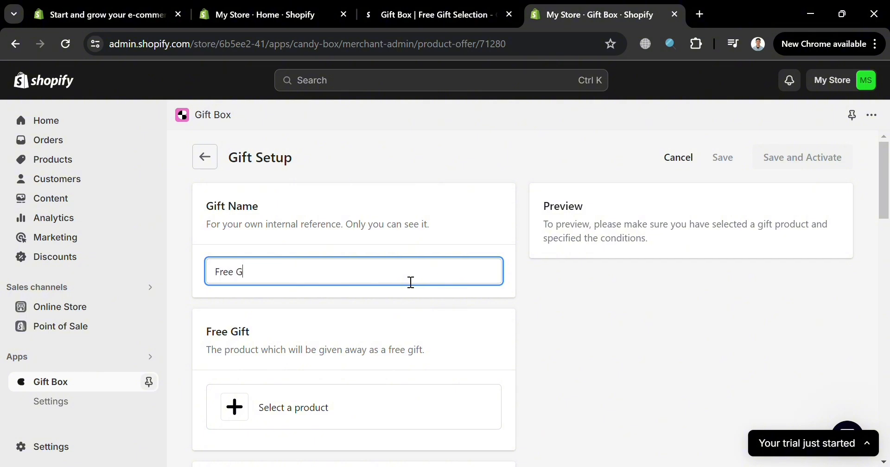
text(o)
key(BackSpace)
text(is)
text(ft 1)
key(BackSpace)
key(ctrl+a)
text(Limited Free Gu)
key(BackSpace)
text(ift)
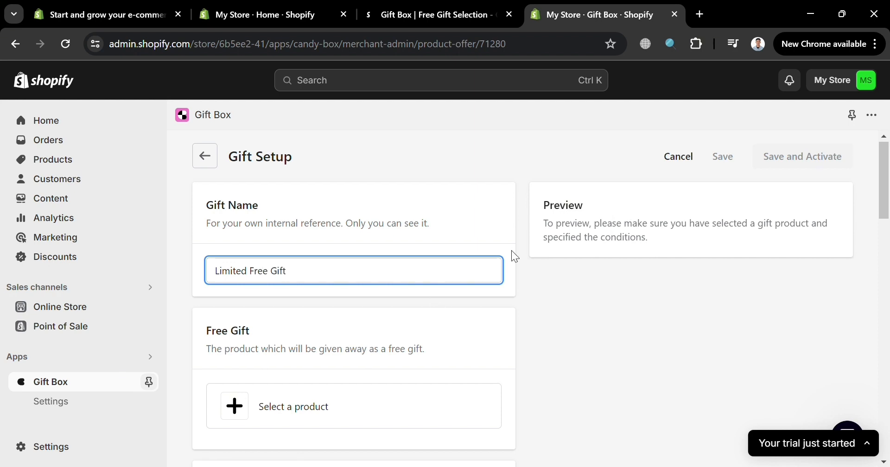
Choose Blue Shoes as the product given away as the free gift.
scroll(513, 254, down, 1)
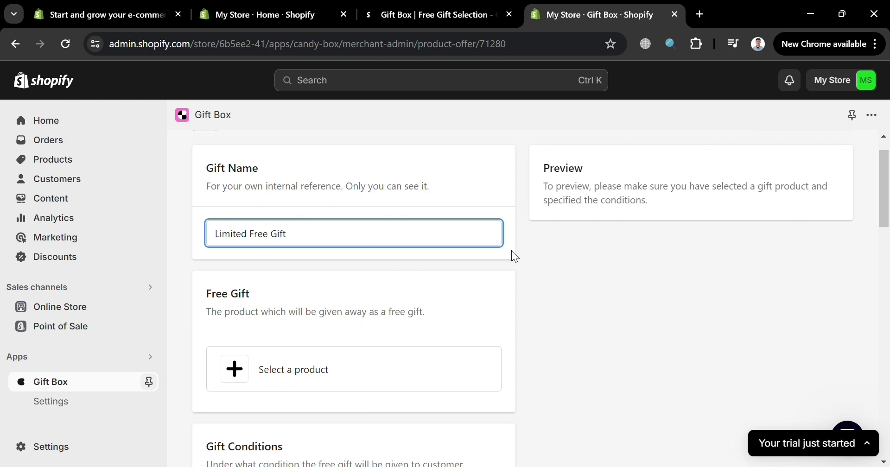
scroll(505, 254, down, 3)
click(235, 277)
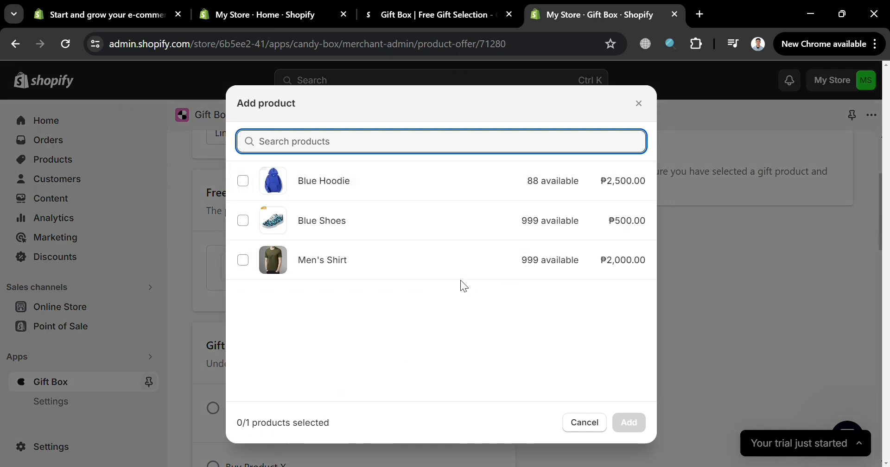
click(236, 223)
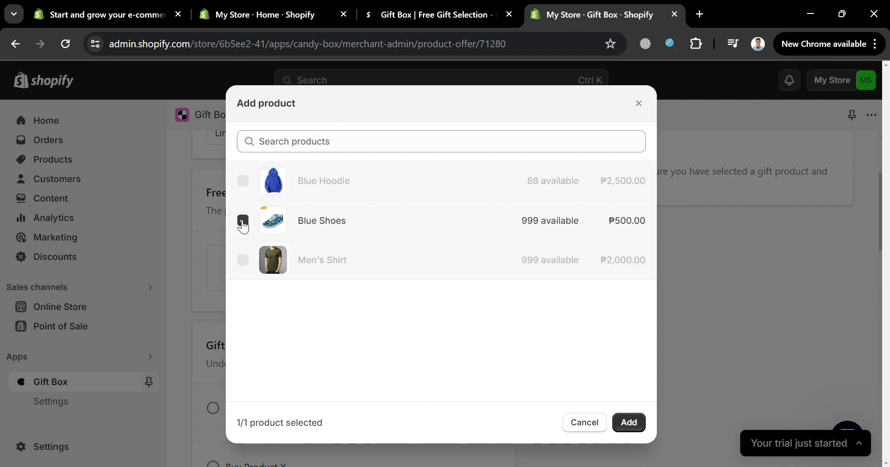
click(634, 422)
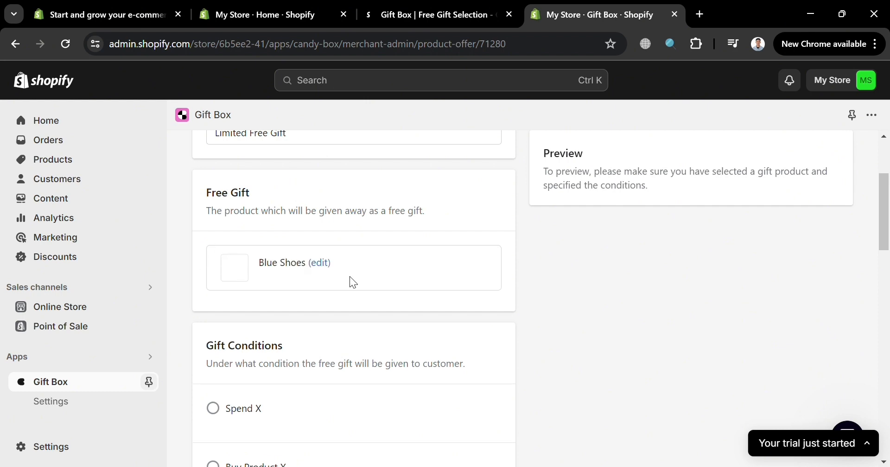
Set the gift condition to Spend X with a minimum cart value of 2000 PHP and check the preview.
scroll(285, 268, down, 1)
scroll(346, 250, down, 1)
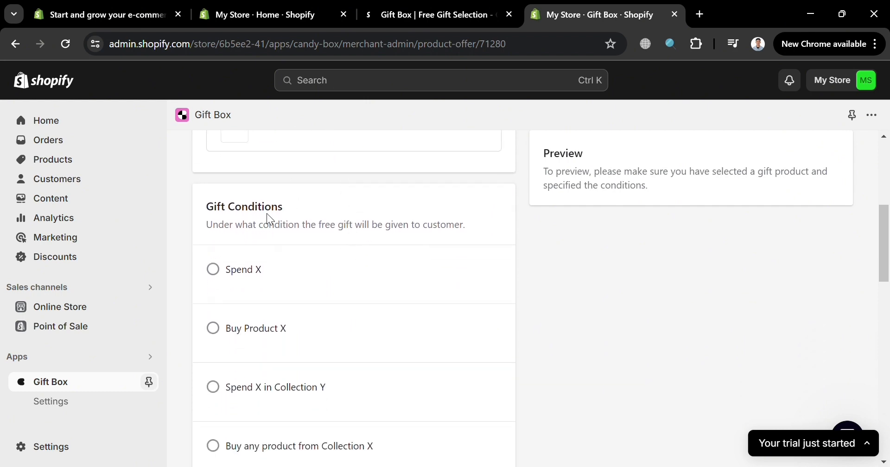
scroll(259, 213, down, 1)
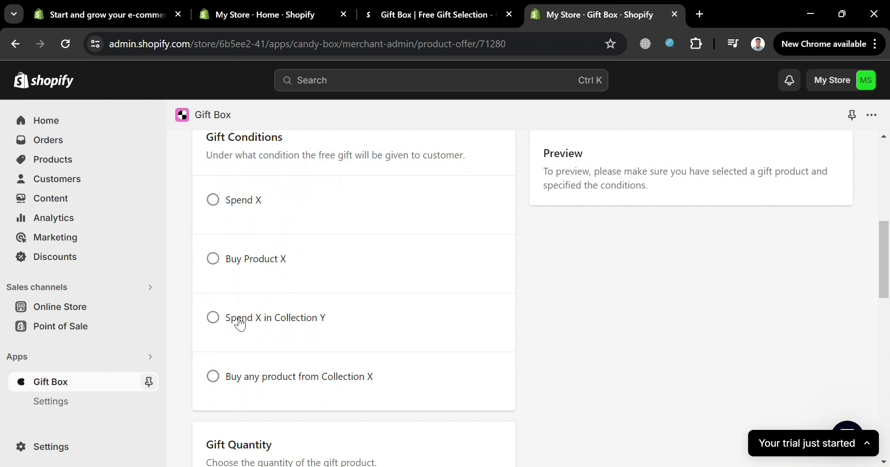
click(223, 201)
click(457, 245)
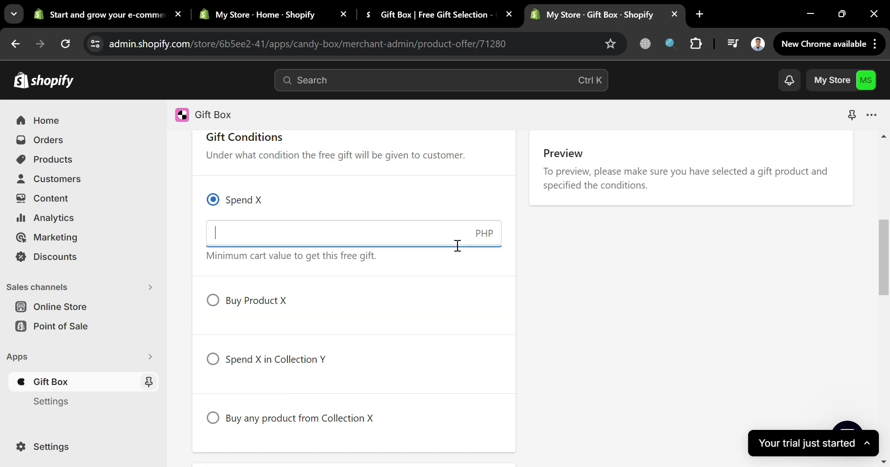
text(2)
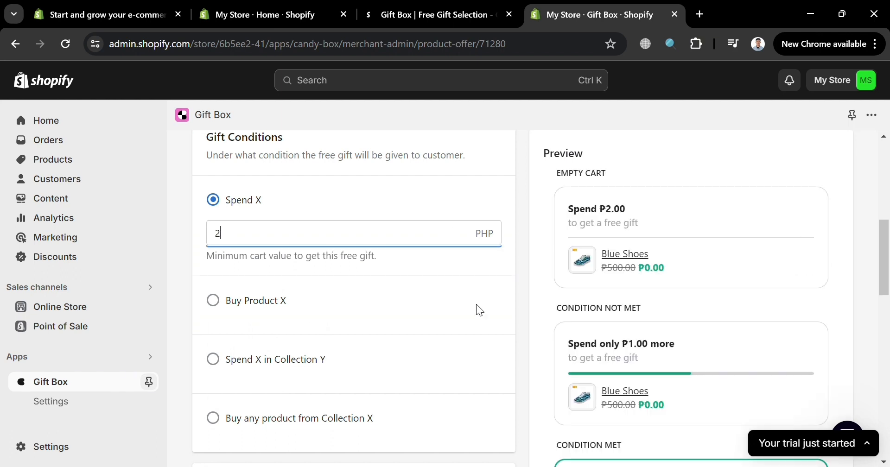
text(000)
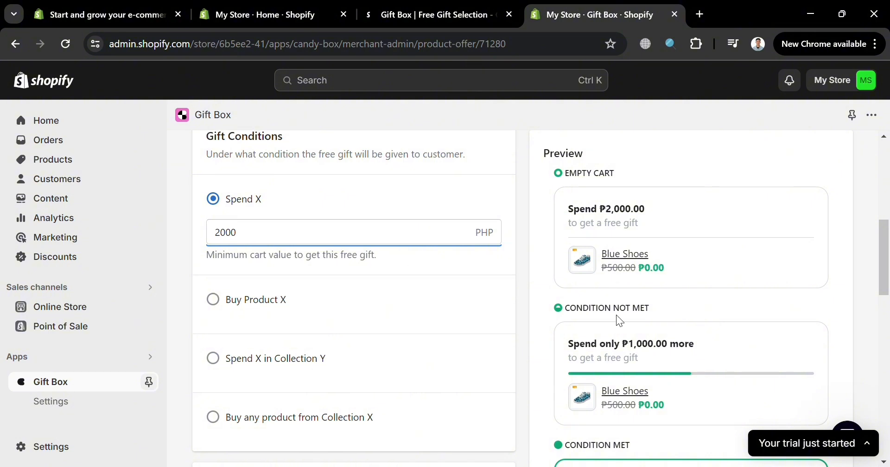
scroll(618, 320, down, 1)
scroll(691, 413, up, 1)
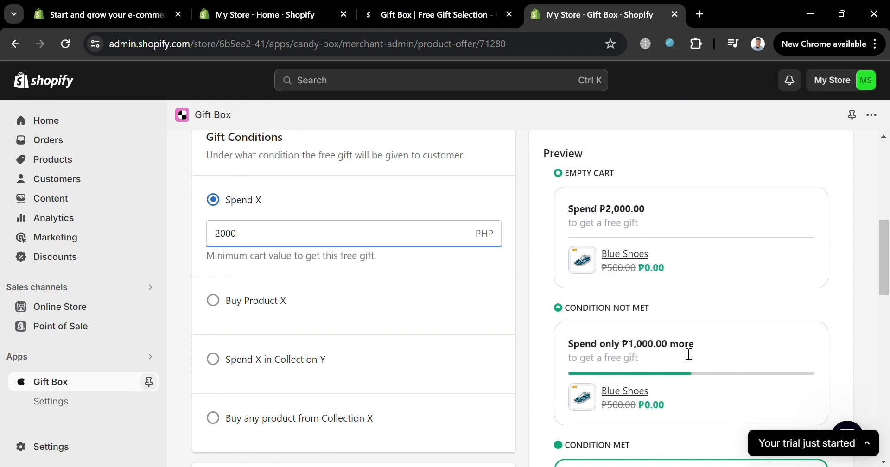
click(543, 405)
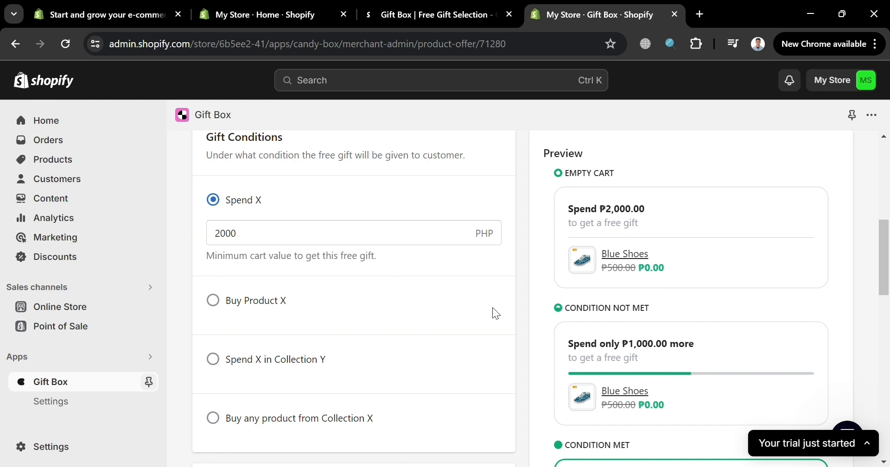
click(341, 236)
Switch the gift condition to Buy Product X and choose Blue Hoodie as the required product.
click(205, 294)
click(225, 306)
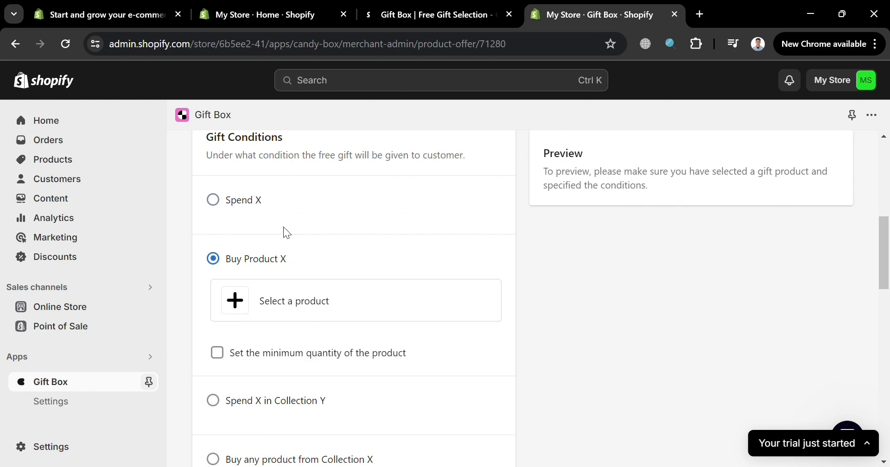
click(240, 312)
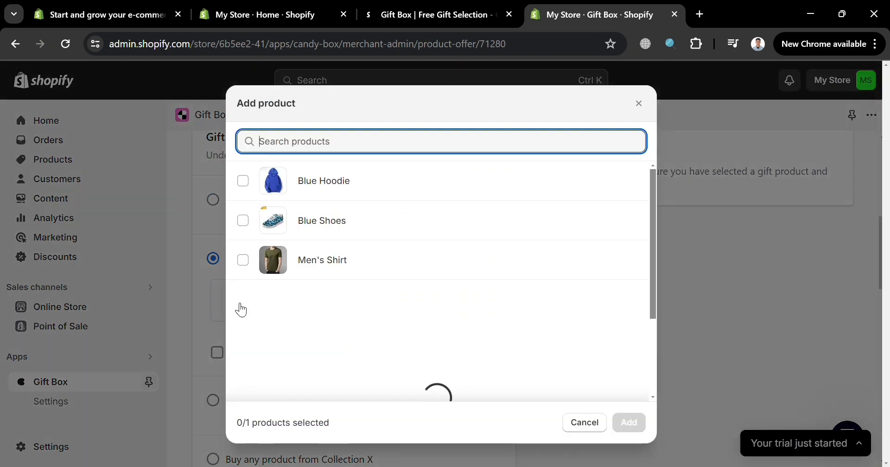
click(243, 181)
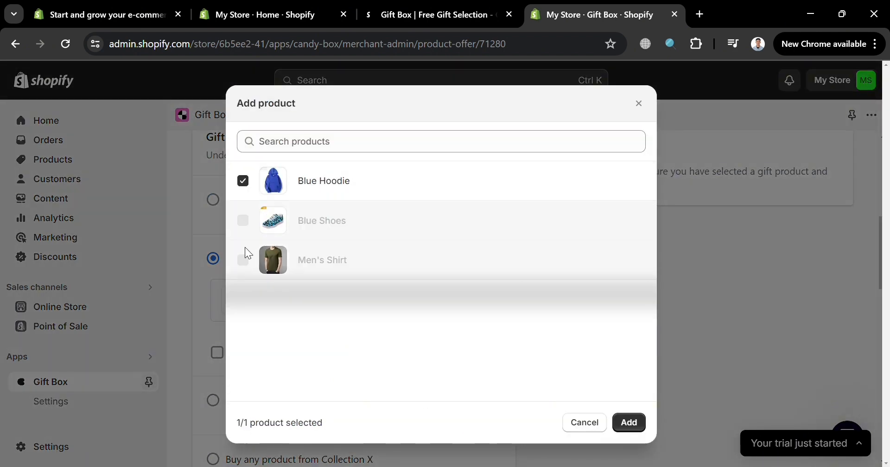
click(641, 427)
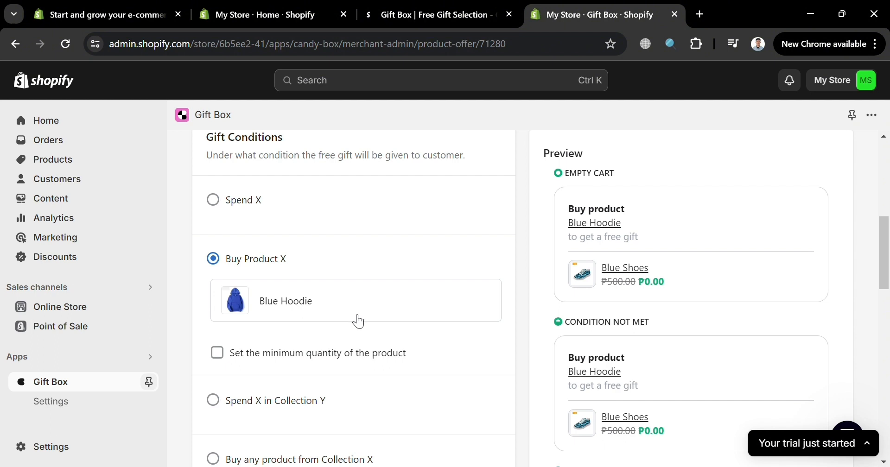
scroll(649, 245, down, 3)
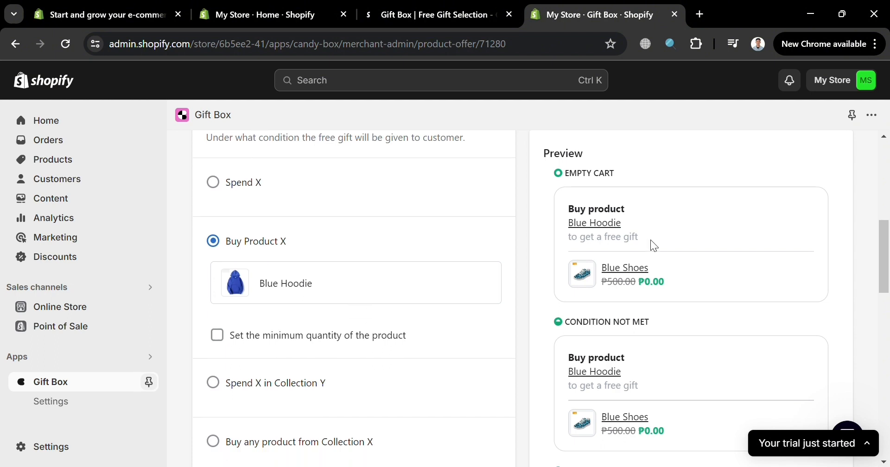
scroll(483, 280, up, 3)
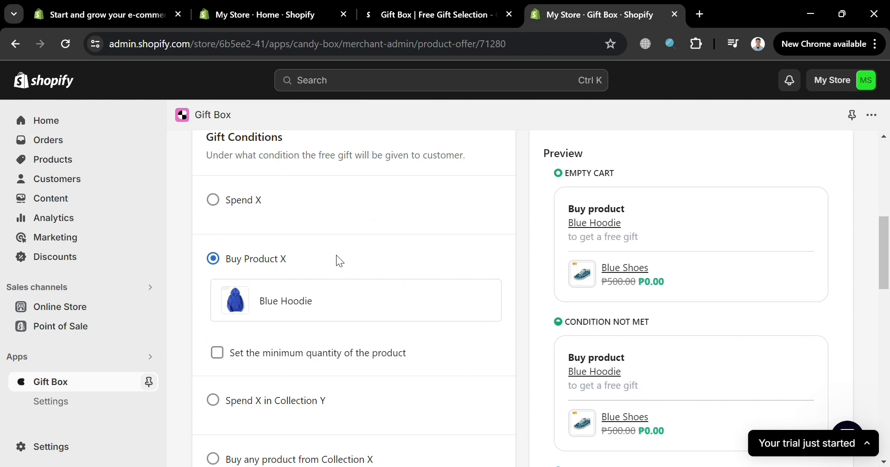
Try a minimum product quantity of 2 for the Blue Hoodie condition, and turn that requirement off again.
scroll(371, 312, up, 2)
scroll(371, 312, down, 3)
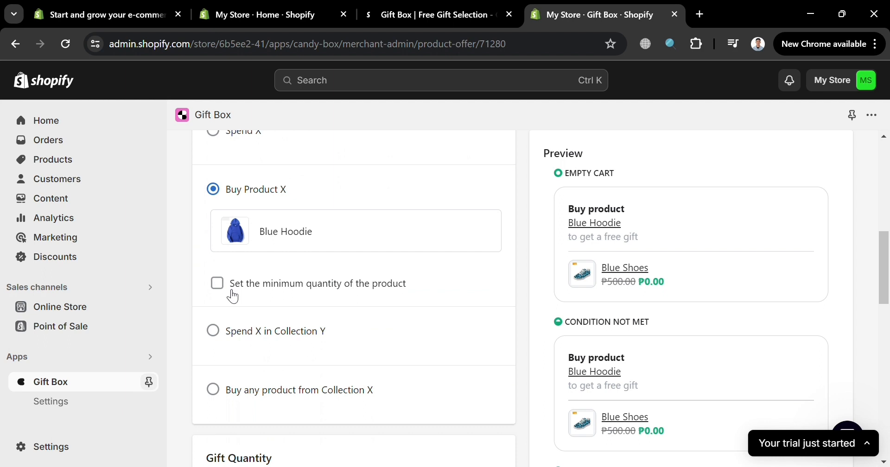
click(218, 284)
click(272, 314)
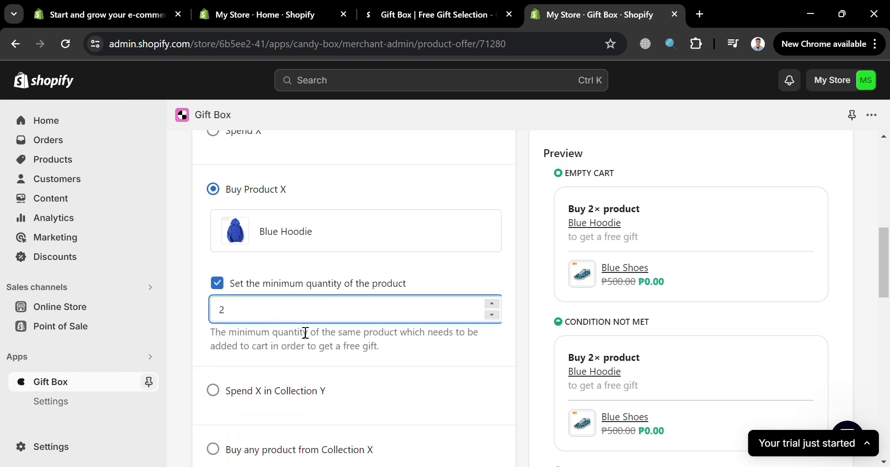
click(444, 347)
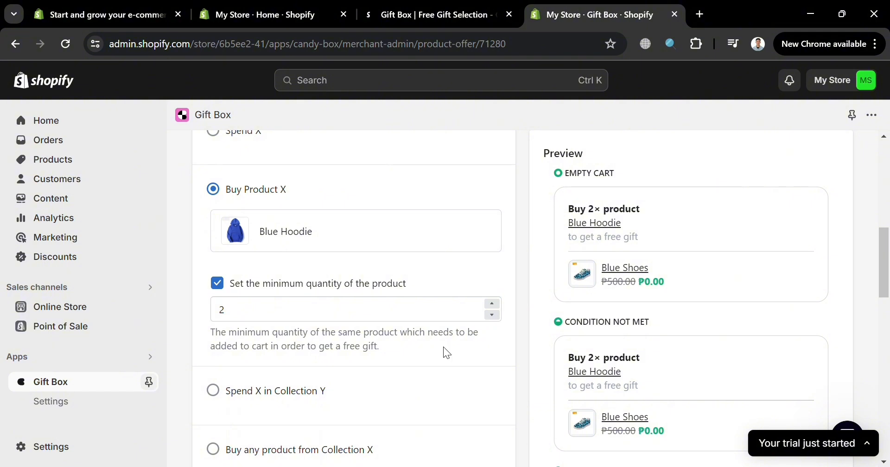
click(217, 283)
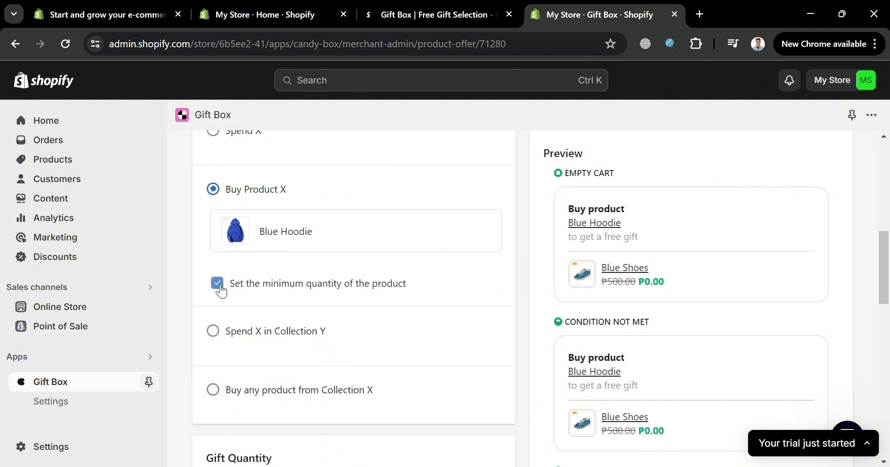
Try the Spend X in Collection Y gift condition with the All Products collection.
scroll(396, 340, down, 2)
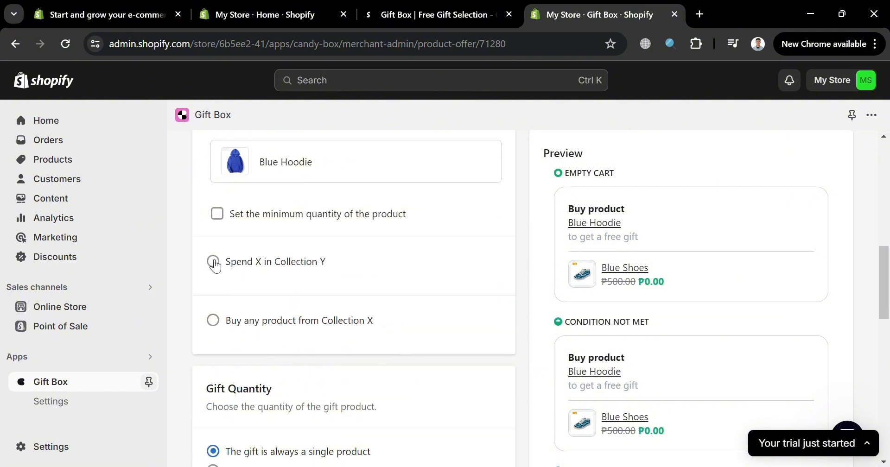
click(209, 260)
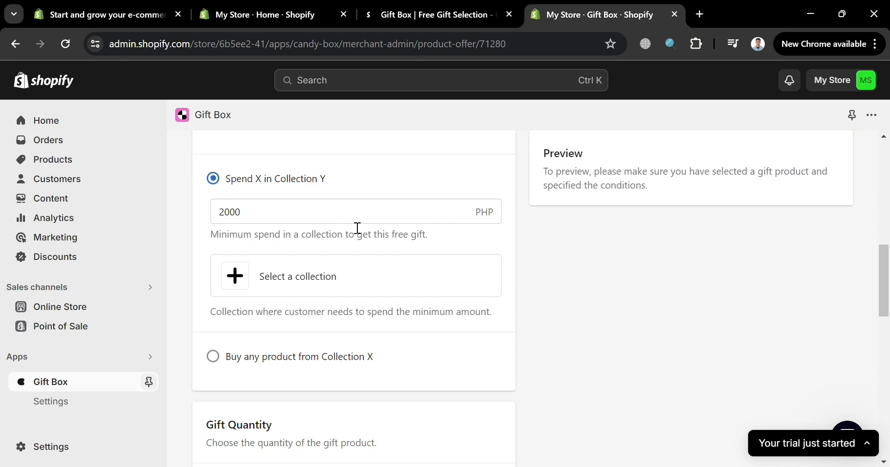
click(244, 280)
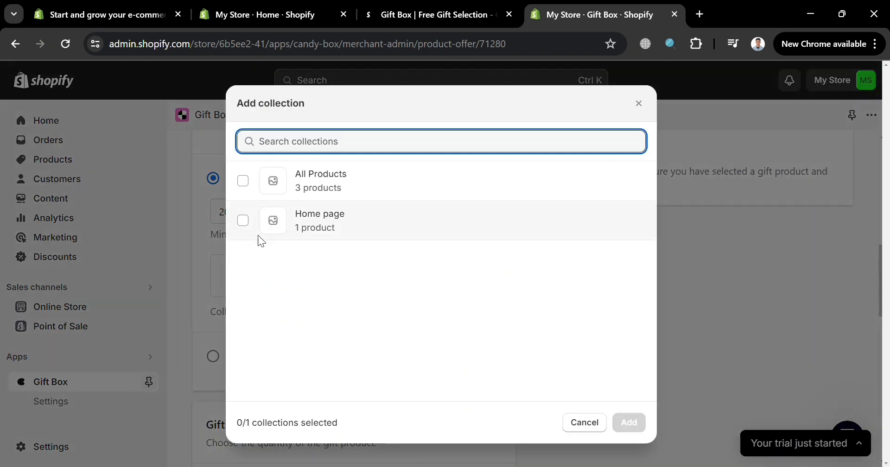
click(243, 182)
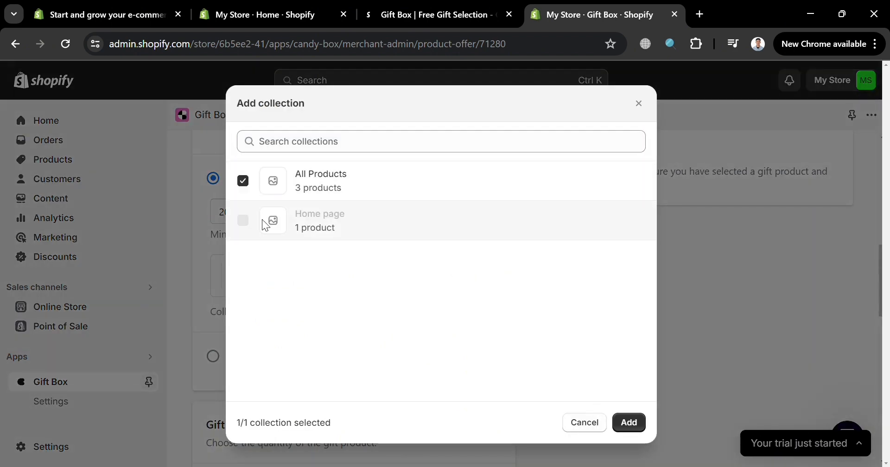
click(629, 422)
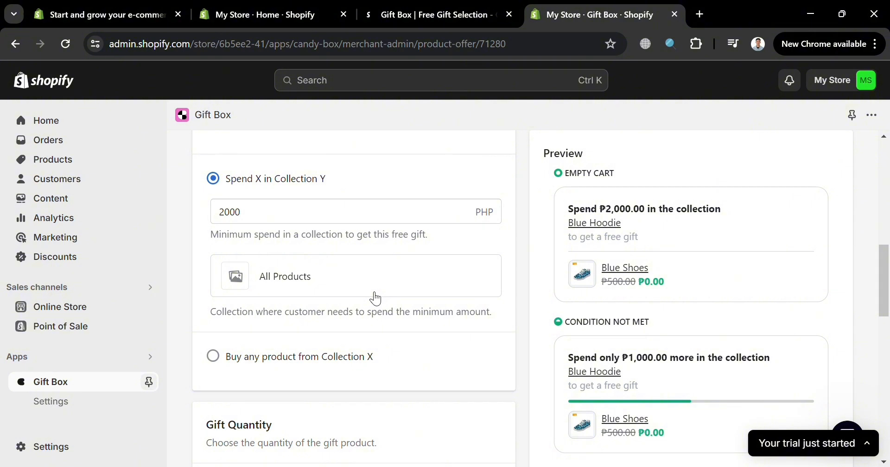
Try the option for customizing the offer's titles and subtitles, and turn it off again.
scroll(375, 299, down, 5)
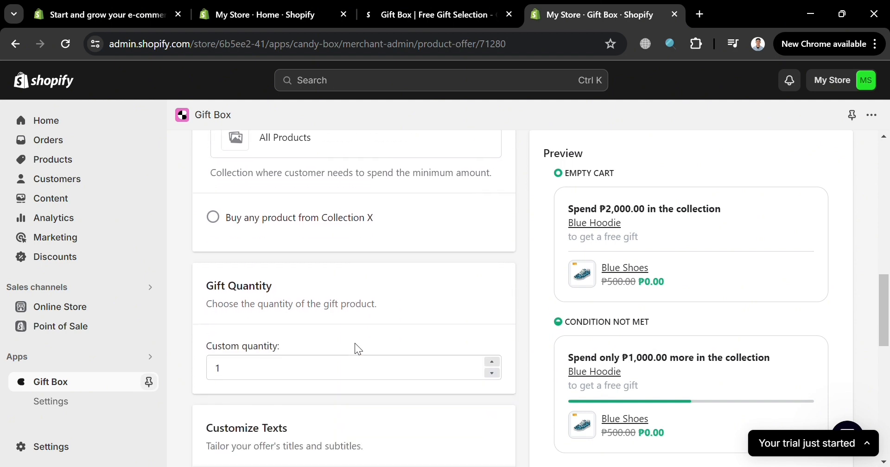
click(297, 306)
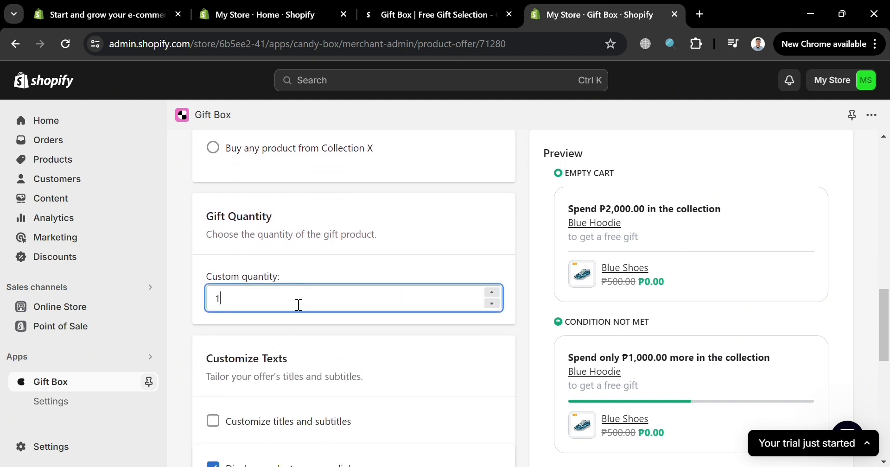
scroll(466, 317, down, 3)
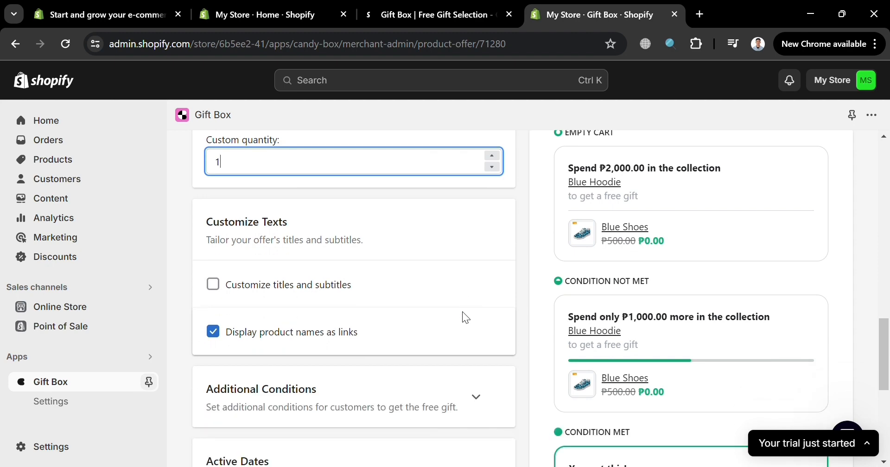
click(317, 286)
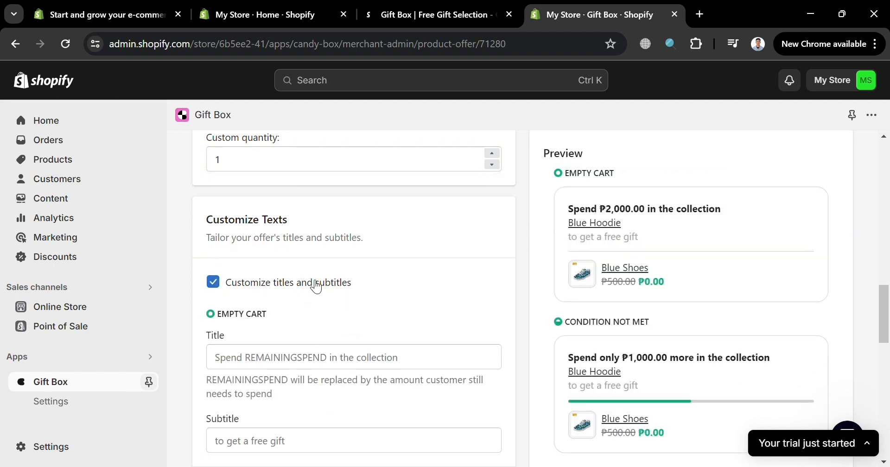
click(318, 287)
click(317, 287)
click(409, 368)
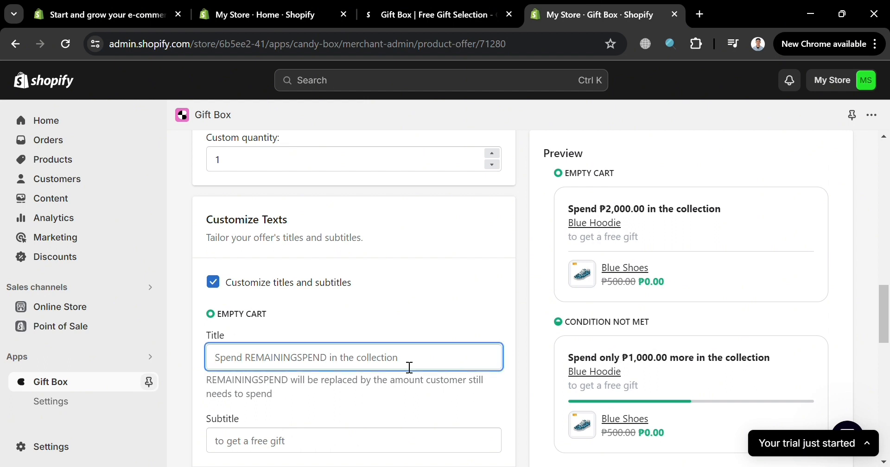
click(273, 284)
scroll(273, 288, down, 3)
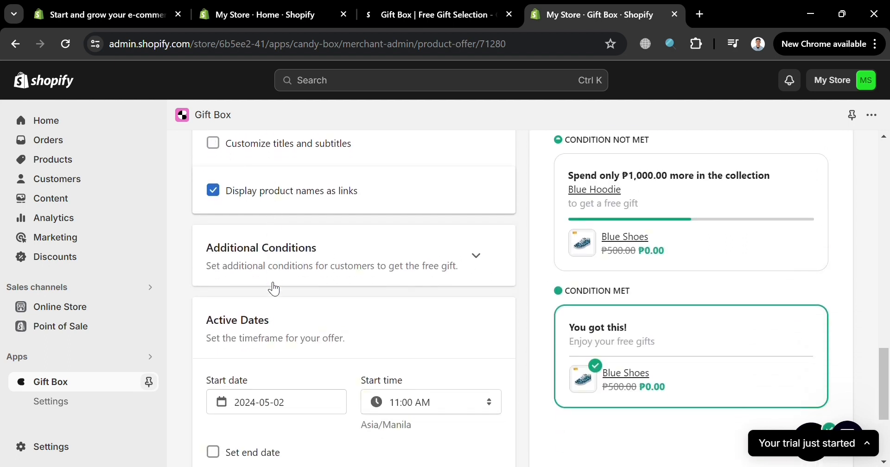
Switch the gift condition back to Buy Product X with Blue Hoodie as the required product.
scroll(274, 289, down, 2)
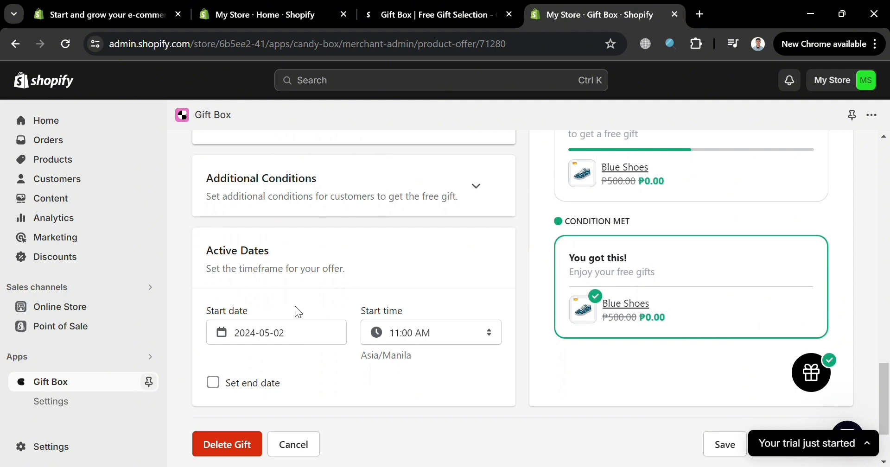
scroll(353, 356, up, 15)
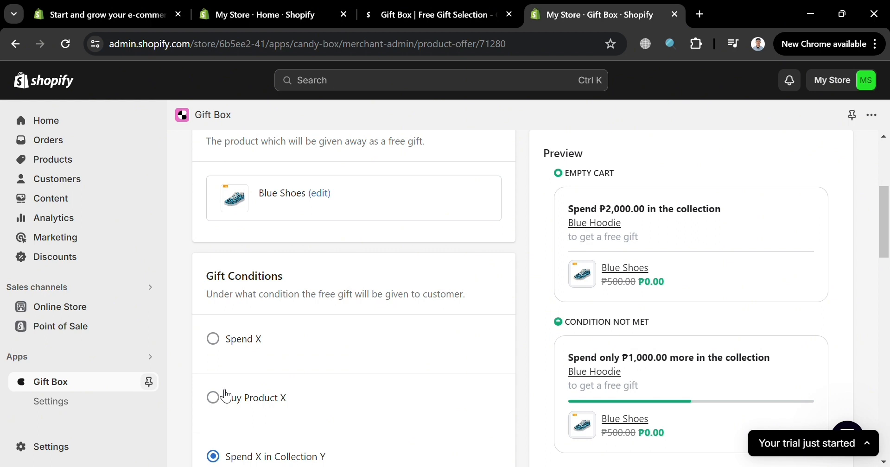
click(226, 396)
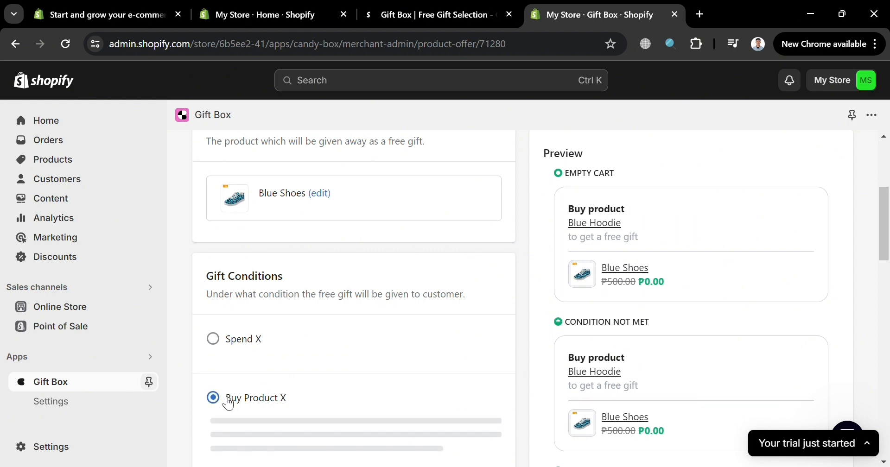
scroll(357, 345, down, 1)
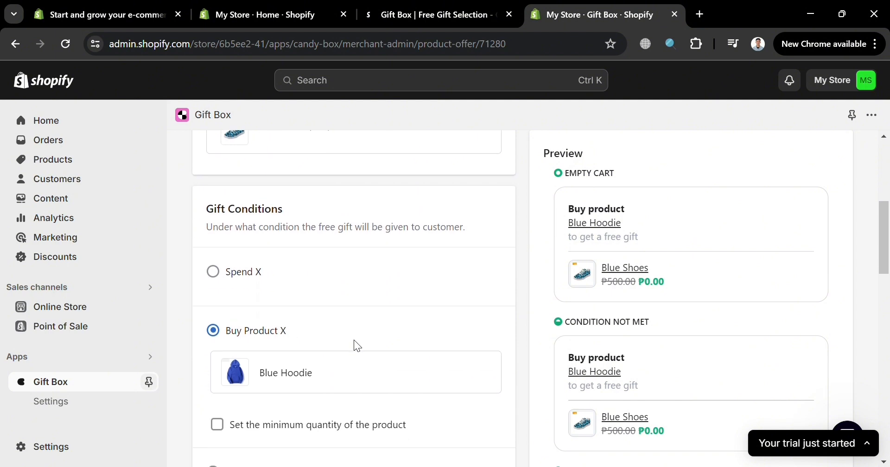
Try setting an end date in the offer's active dates, and turn it off again.
scroll(357, 346, down, 10)
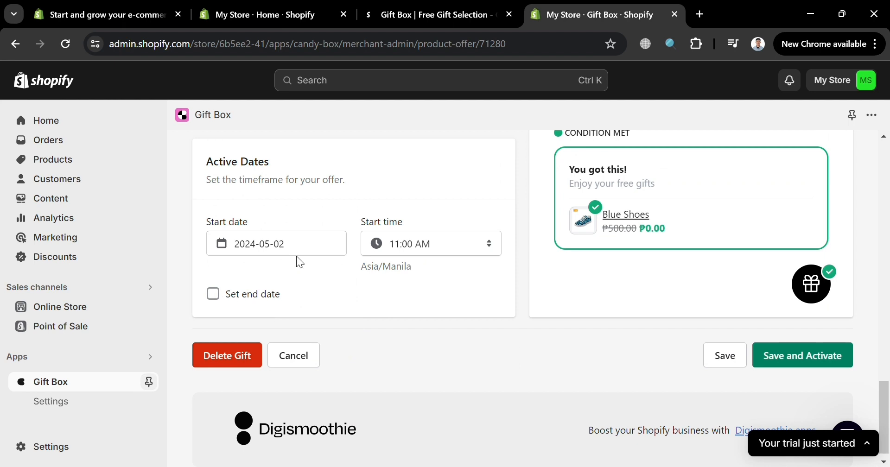
click(213, 293)
click(216, 294)
click(214, 294)
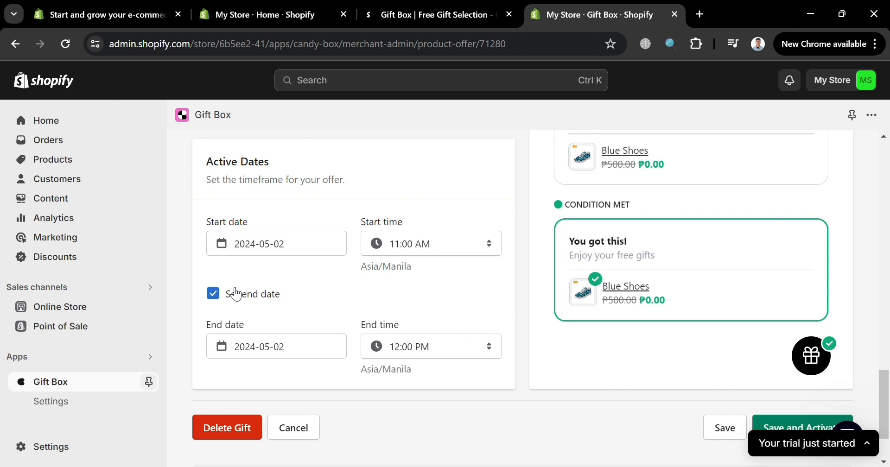
click(215, 294)
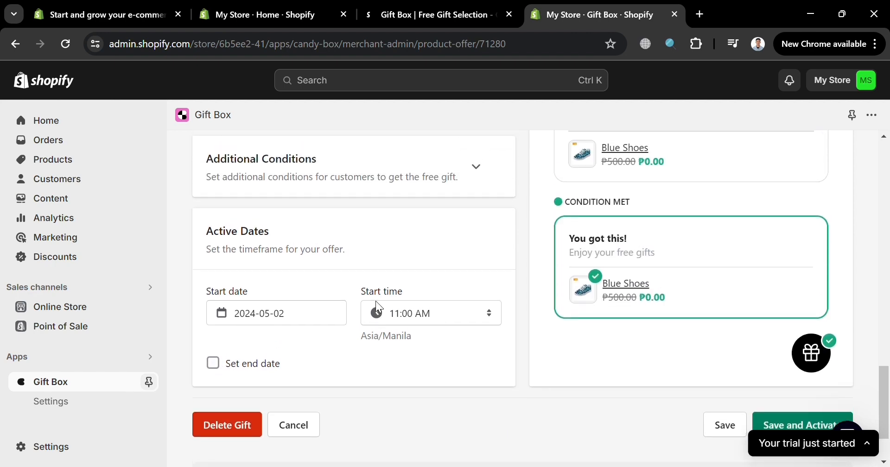
Expand the offer's additional conditions and review the specific link and specific countries restrictions.
scroll(379, 307, up, 2)
click(402, 271)
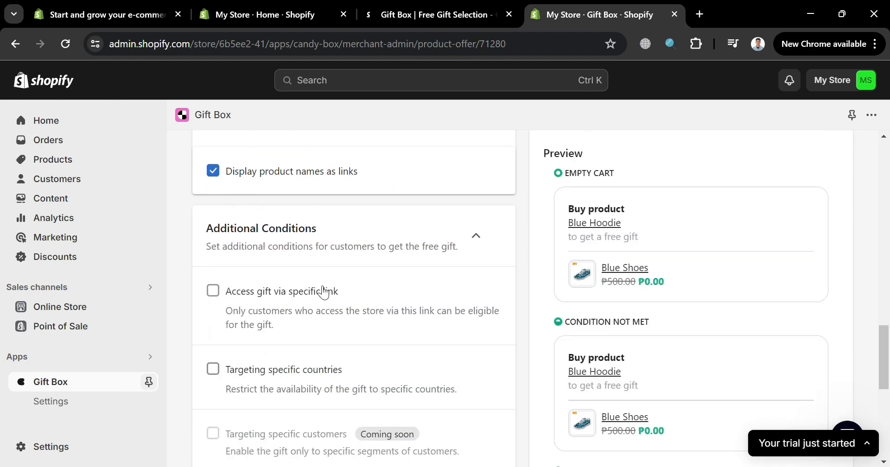
scroll(324, 292, down, 1)
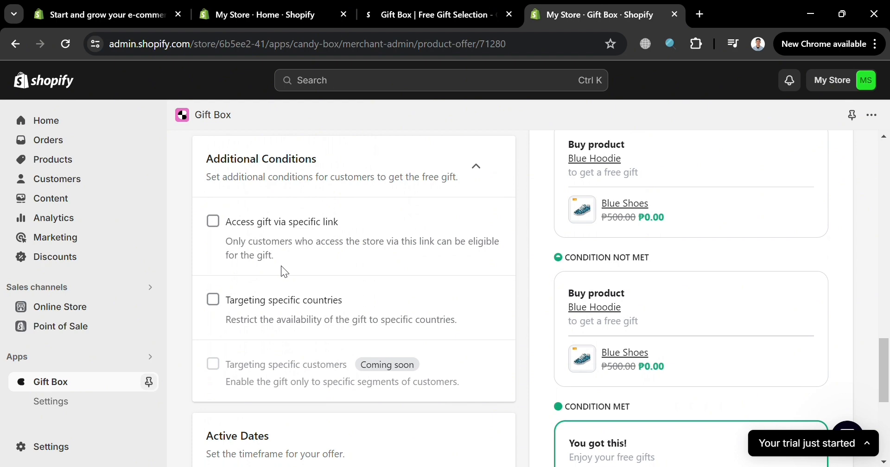
Save and activate the free gift offer.
scroll(281, 308, down, 5)
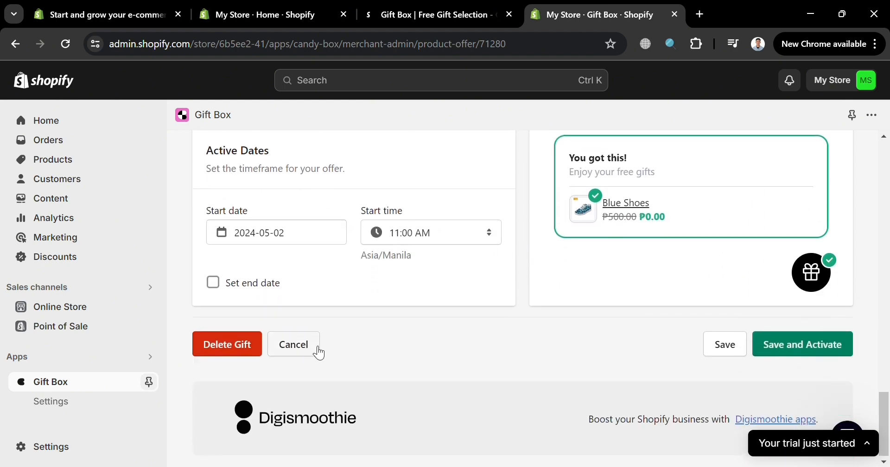
scroll(318, 352, up, 4)
scroll(324, 310, down, 2)
scroll(338, 318, down, 2)
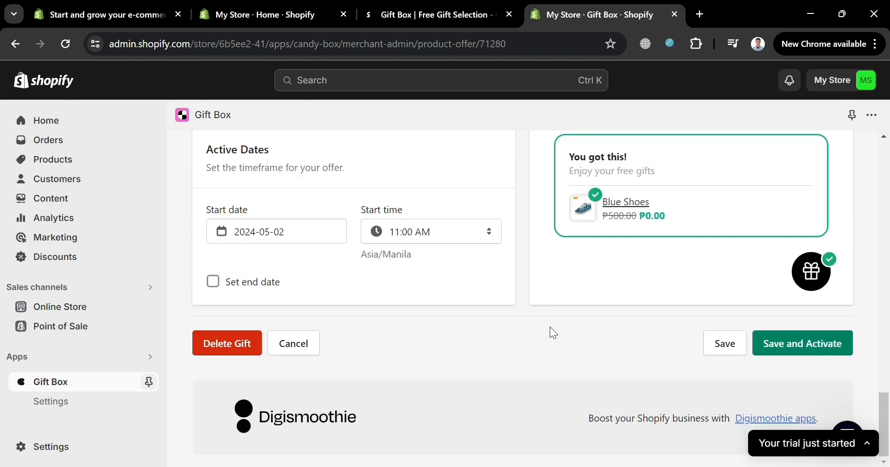
click(816, 355)
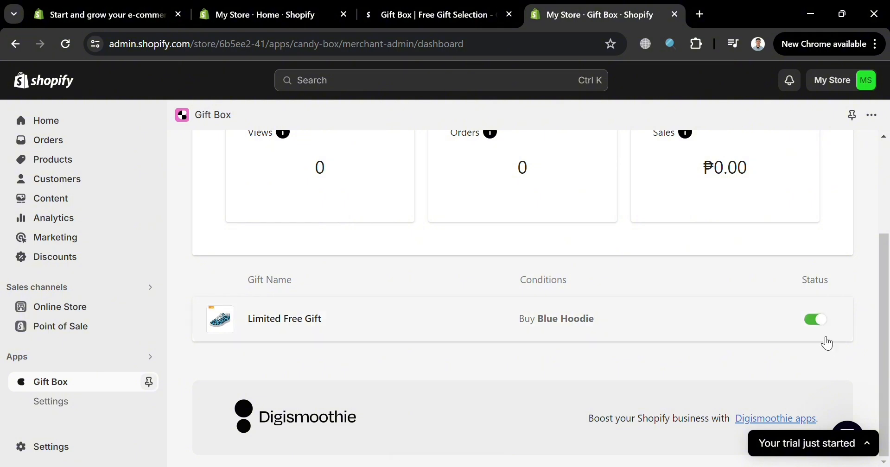
View the online store in a new tab and open the Blue Hoodie product page.
scroll(667, 337, up, 3)
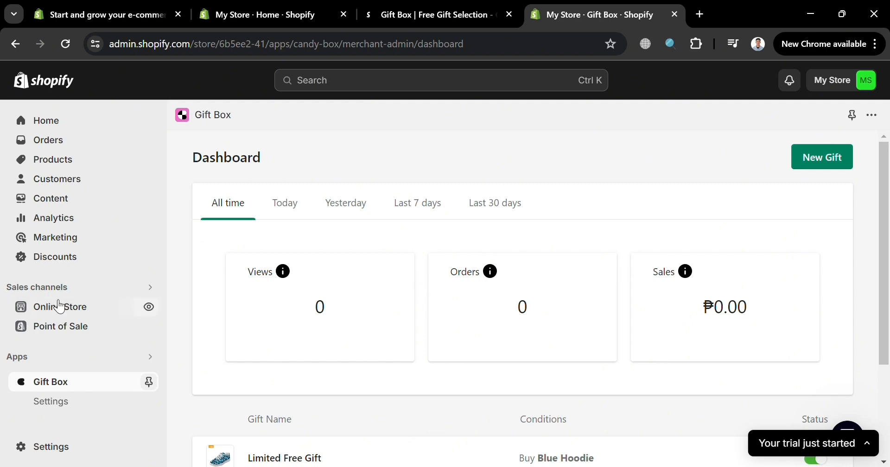
click(149, 307)
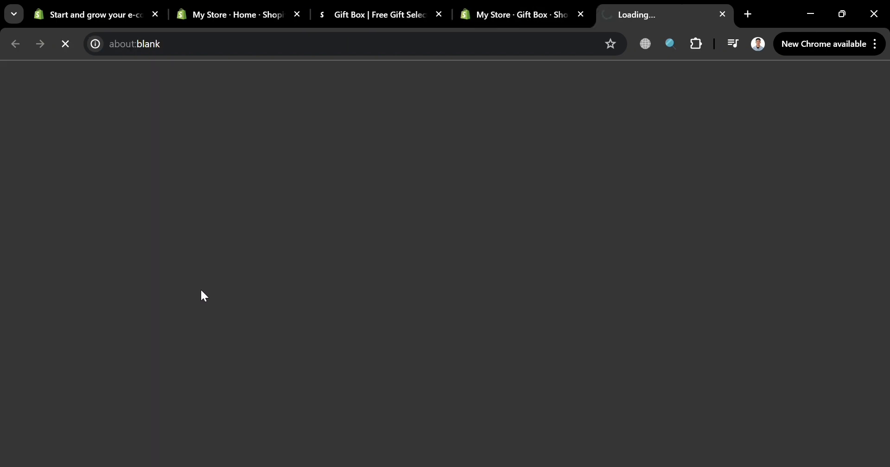
scroll(538, 336, down, 2)
scroll(536, 333, down, 12)
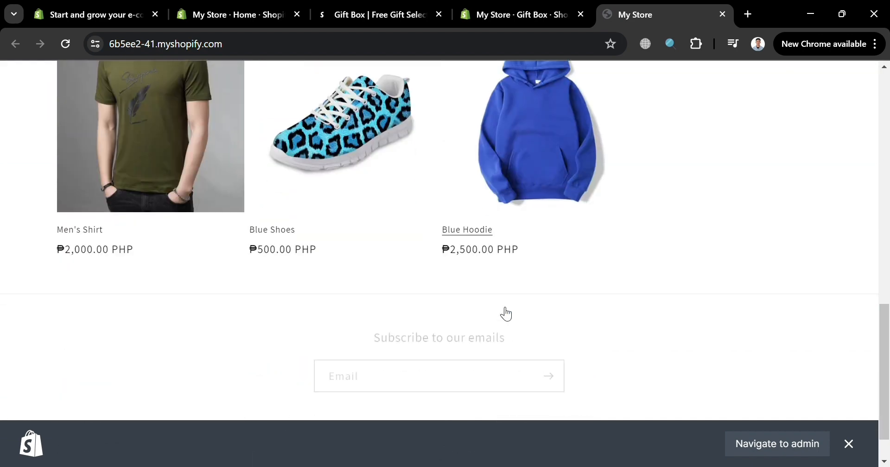
click(555, 155)
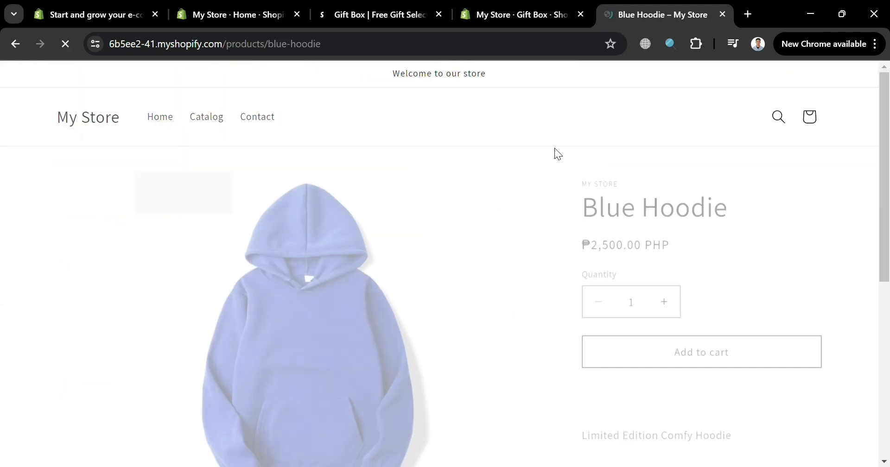
scroll(674, 268, down, 2)
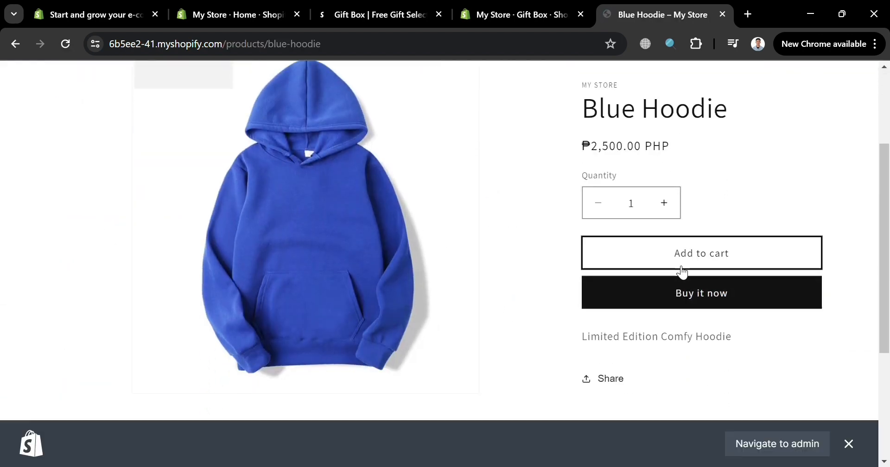
Add one Blue Hoodie to the cart and view the cart.
click(701, 252)
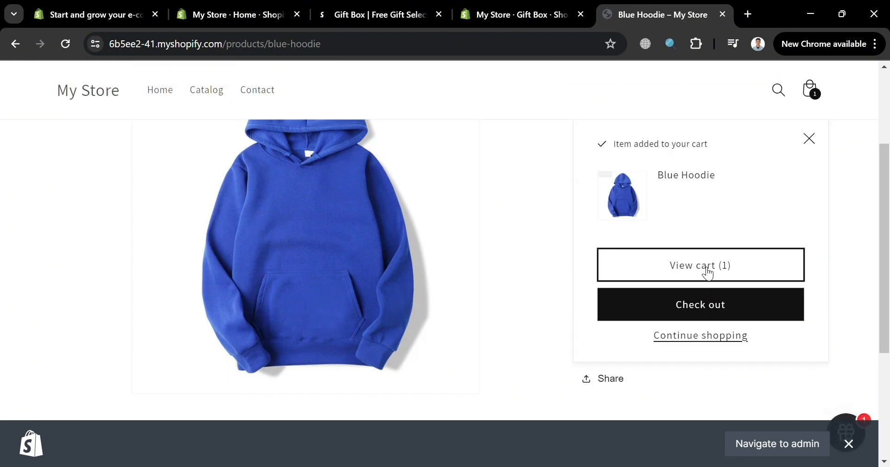
click(702, 266)
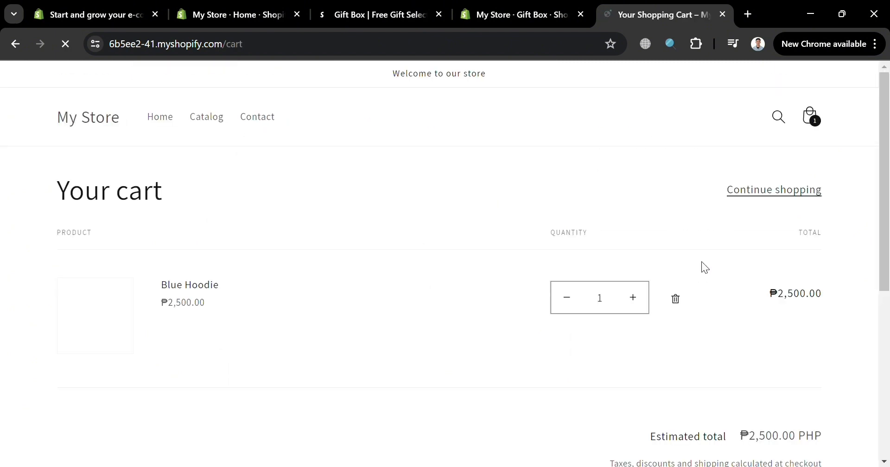
scroll(577, 304, down, 1)
scroll(598, 297, down, 7)
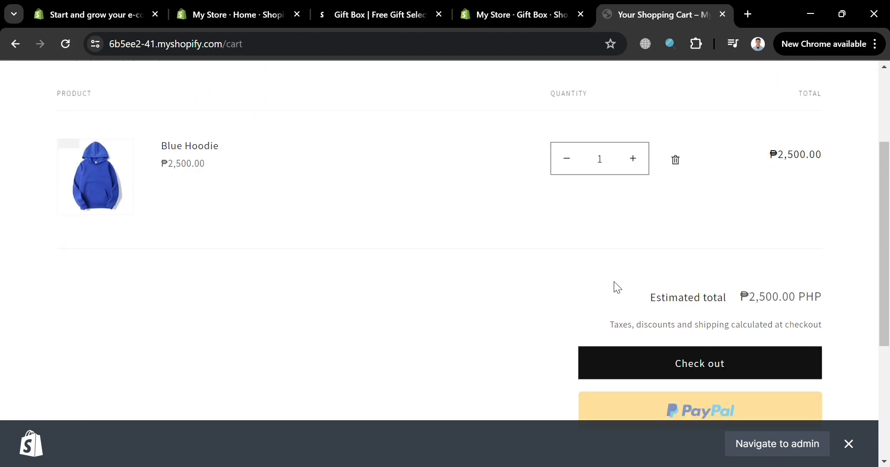
Try the checkout and examine the free gift pop-up on the cart page, and return to the Gift Box dashboard.
scroll(724, 236, up, 2)
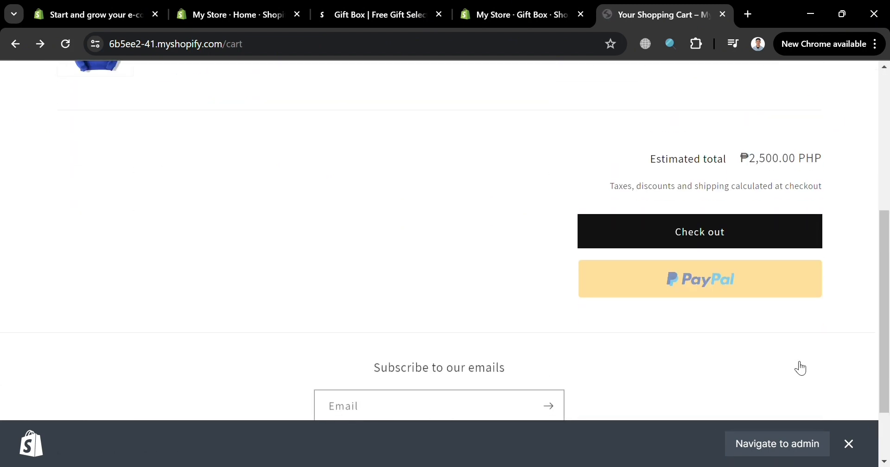
click(716, 230)
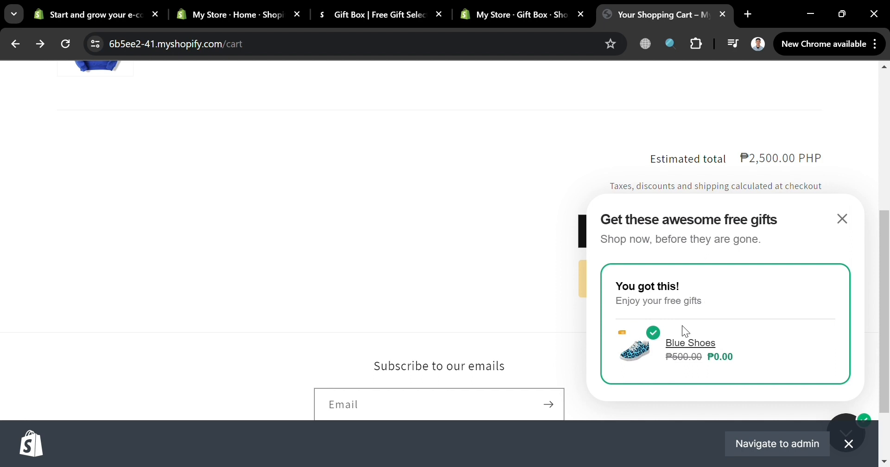
click(849, 444)
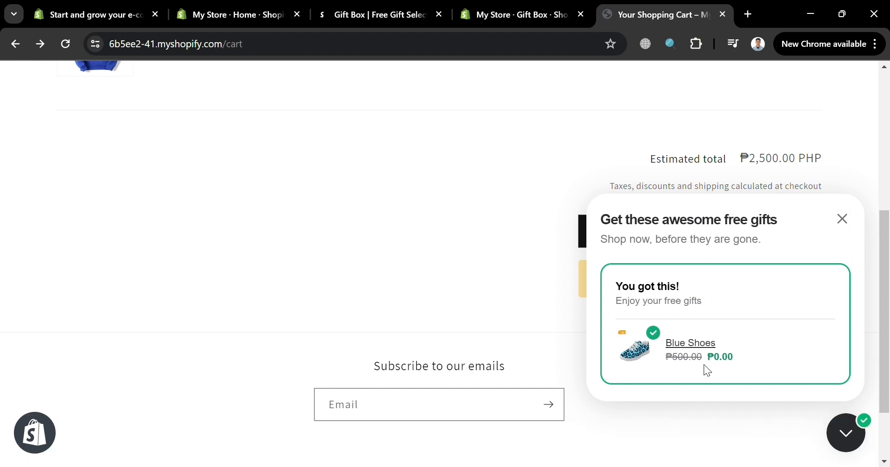
scroll(612, 328, up, 5)
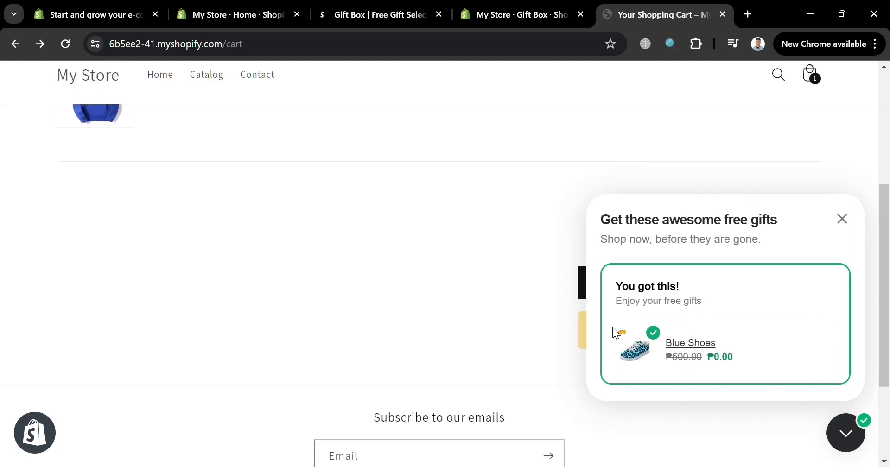
click(513, 9)
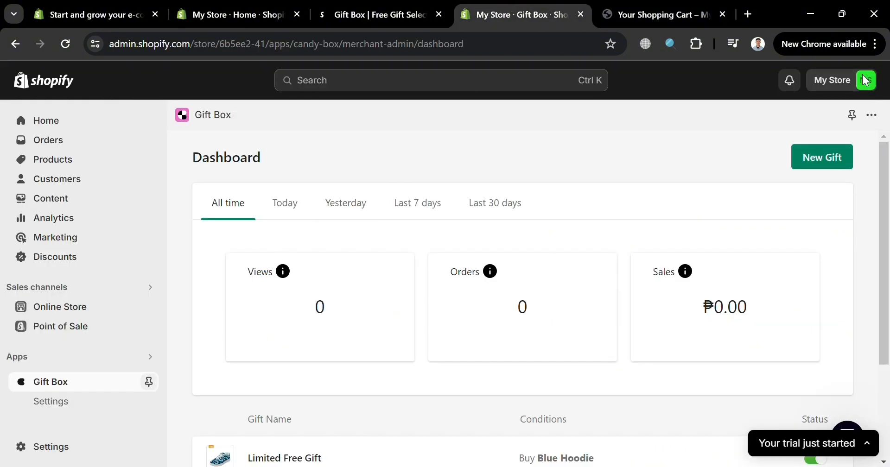